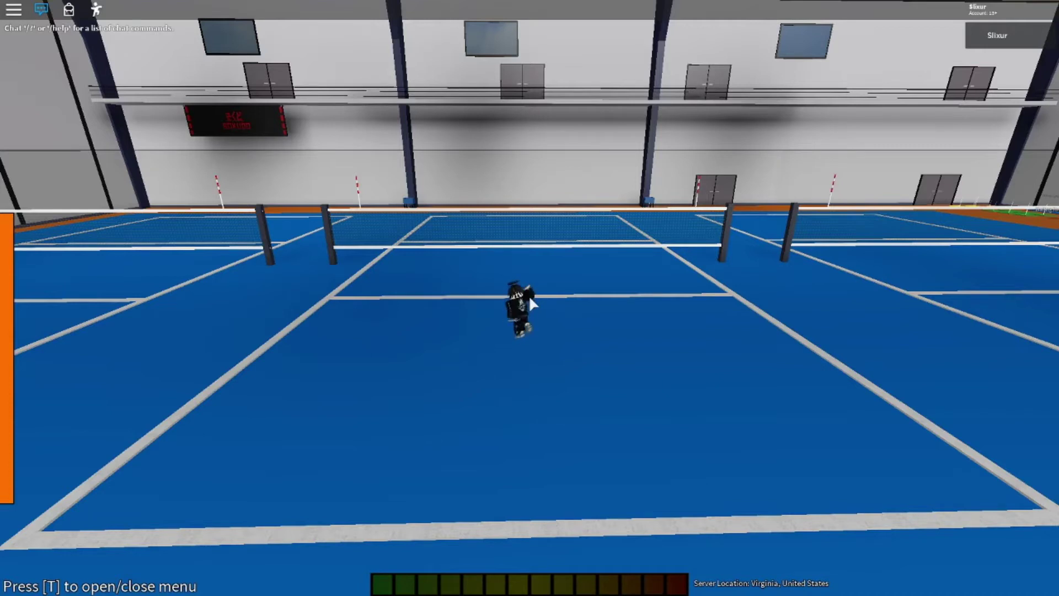
Step: Run around the court and along the side of the net
key("w")
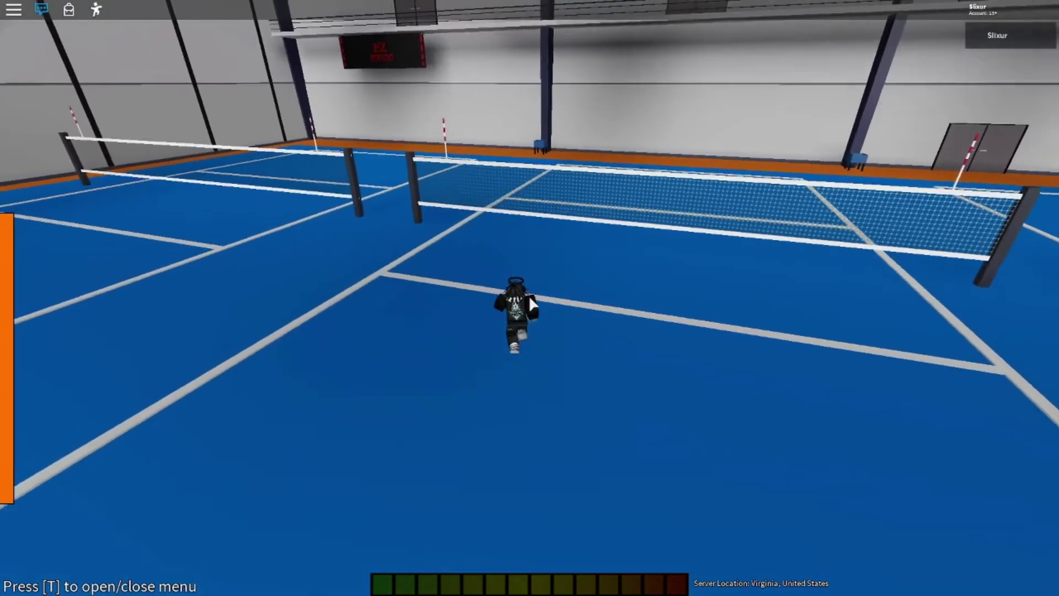
key("w")
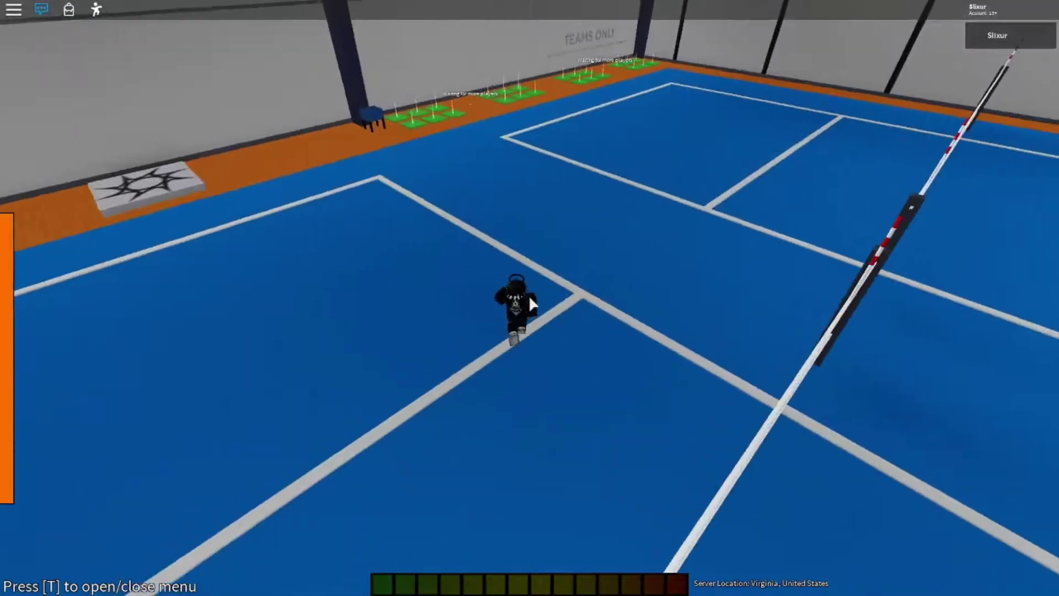
key("w")
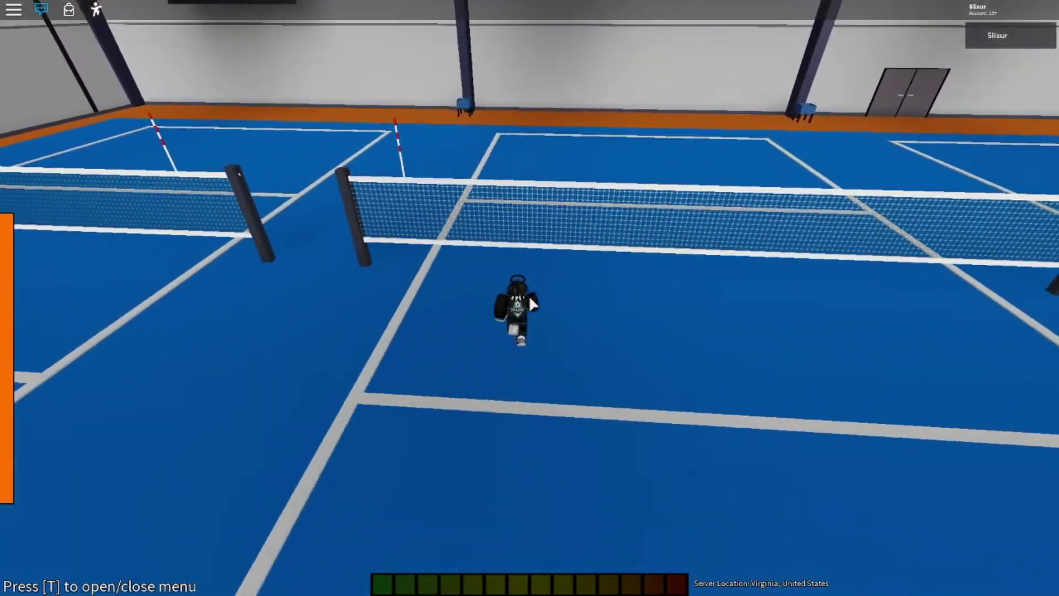
key("w")
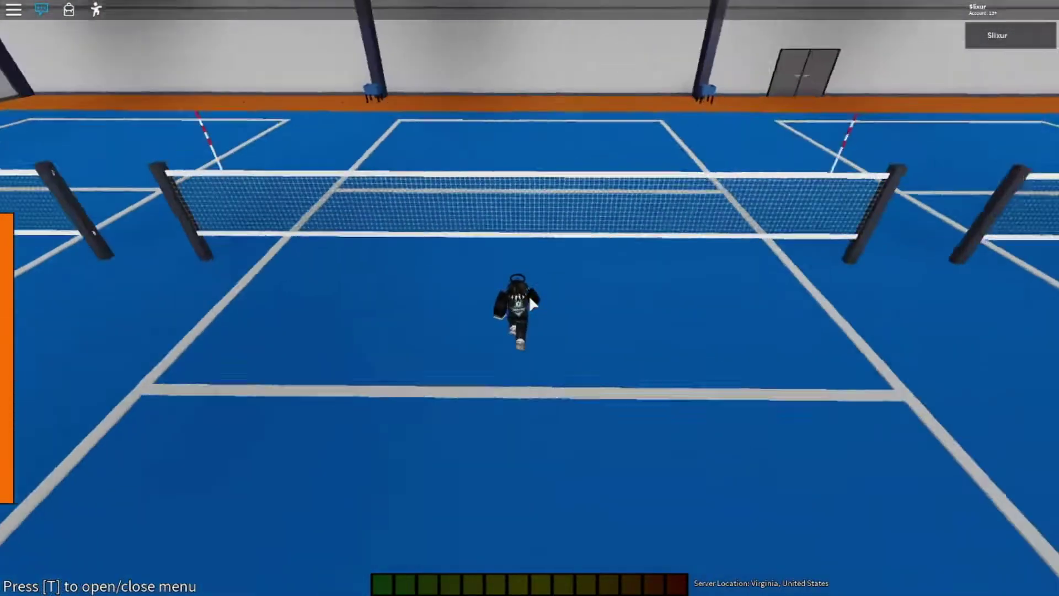
key("w")
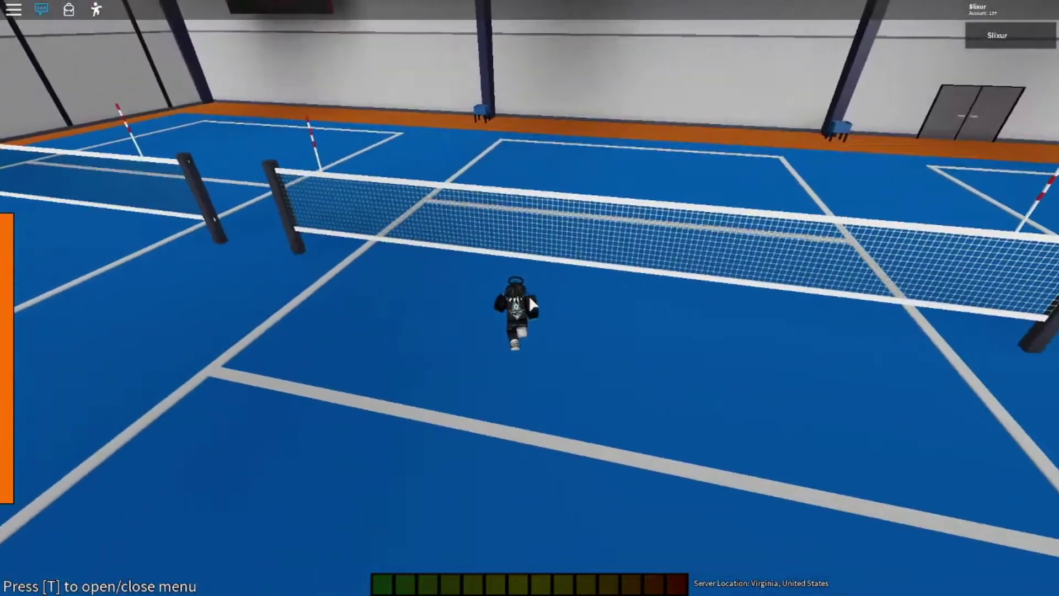
key("w")
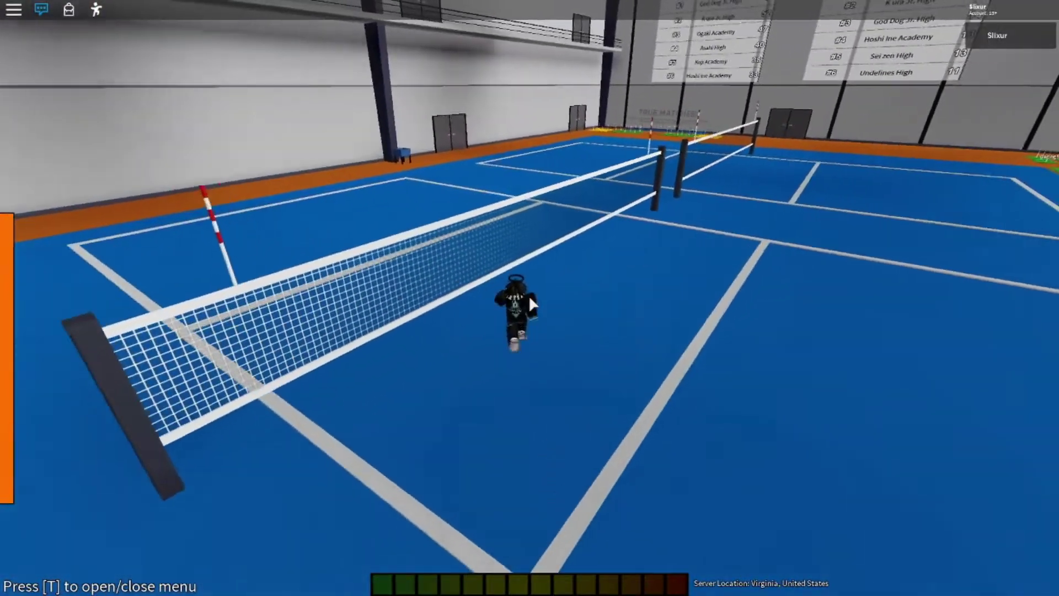
key("w")
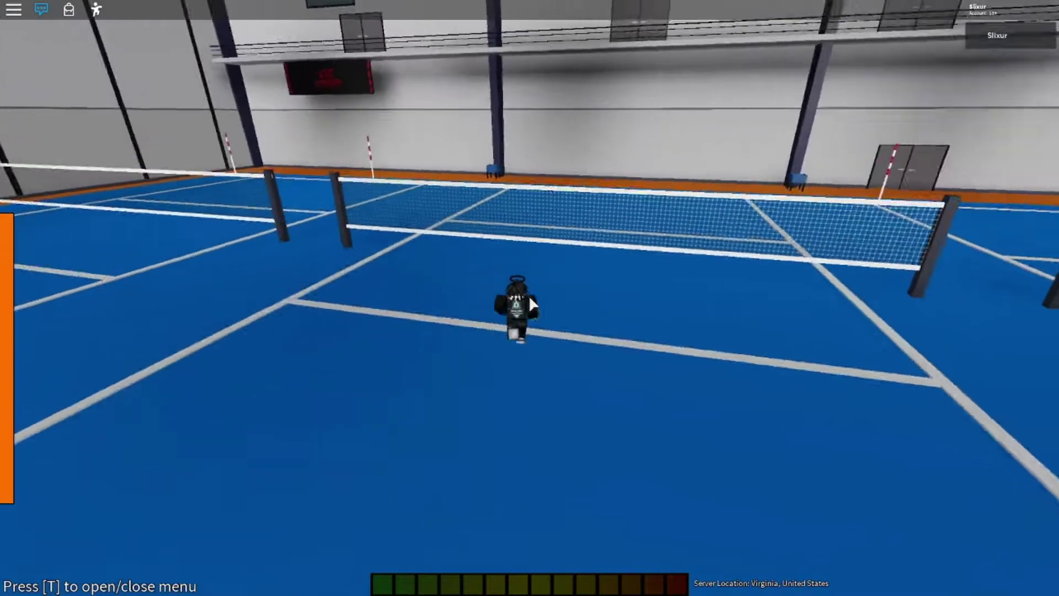
key("w")
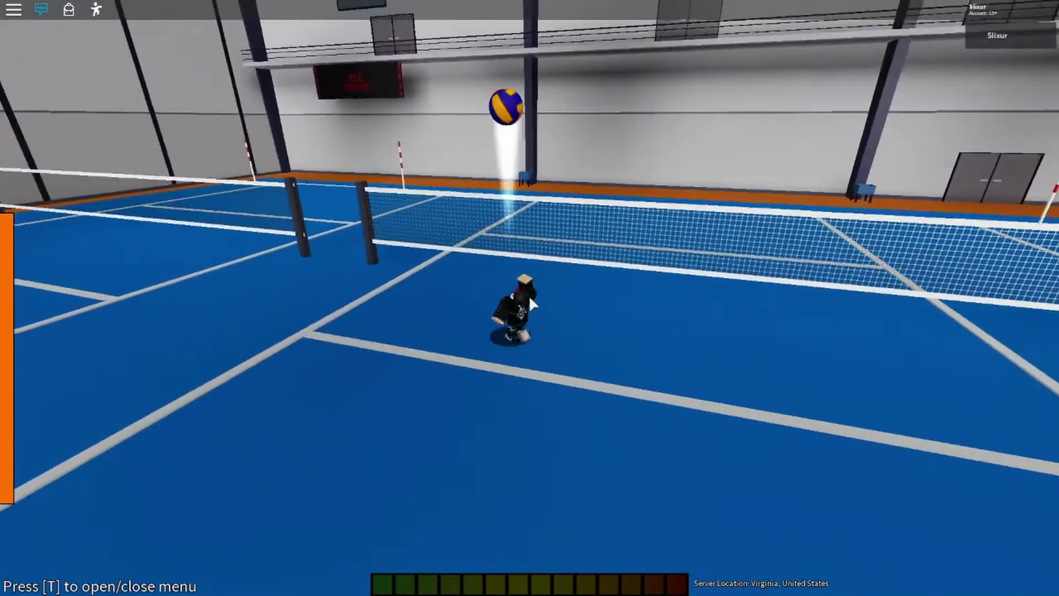
Step: Get under the falling volleyball and set it high into the air
key("w")
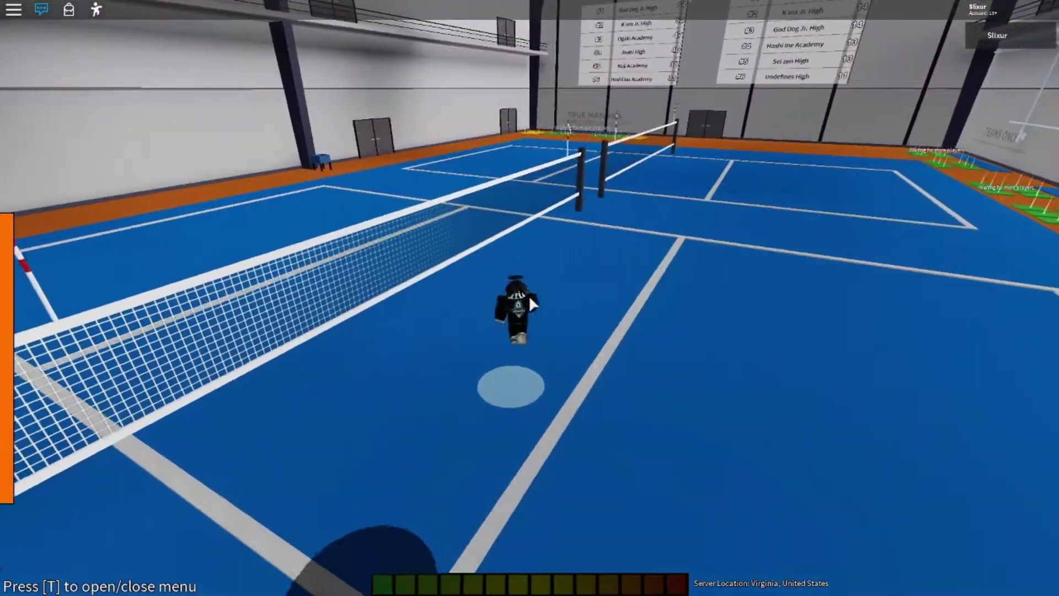
key("w")
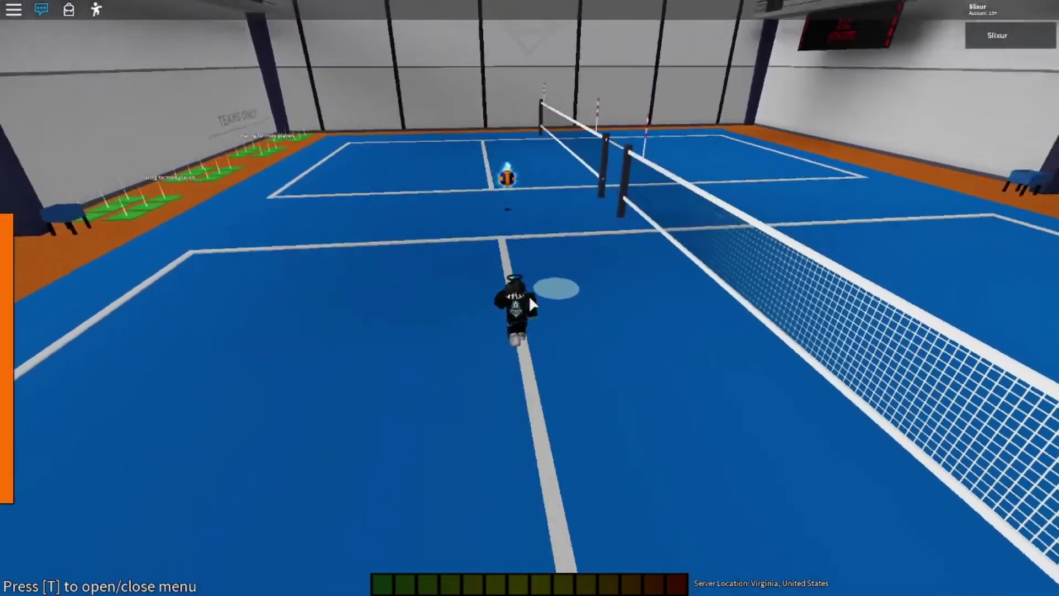
key("w")
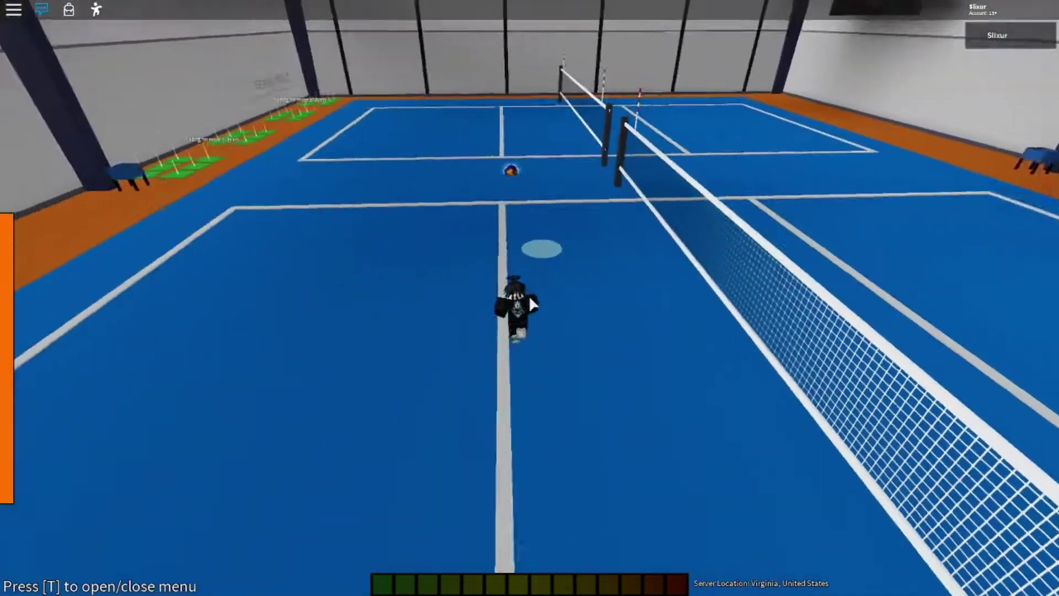
key("w")
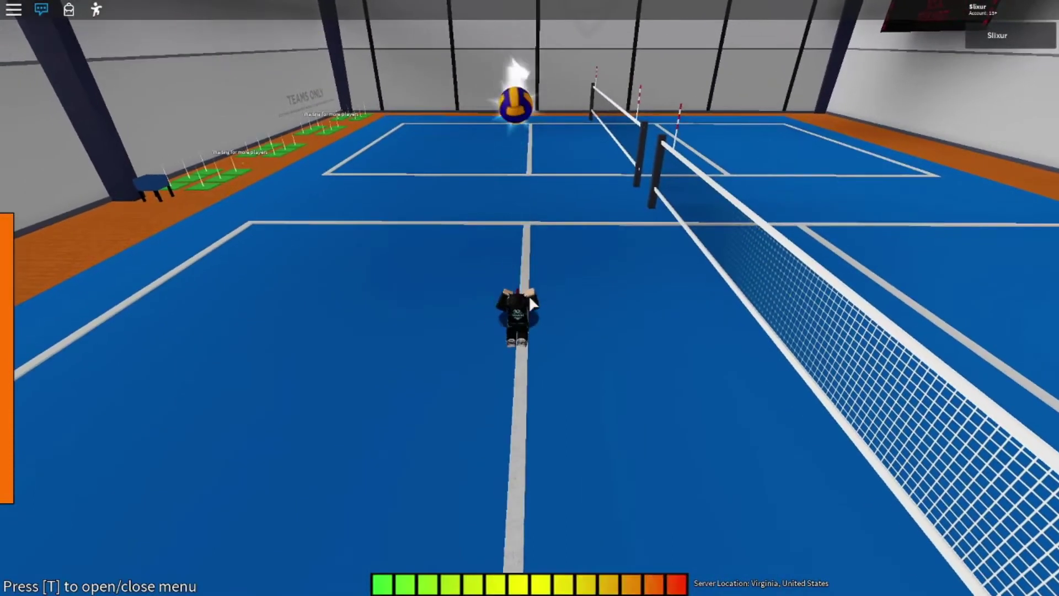
left_click(532, 302)
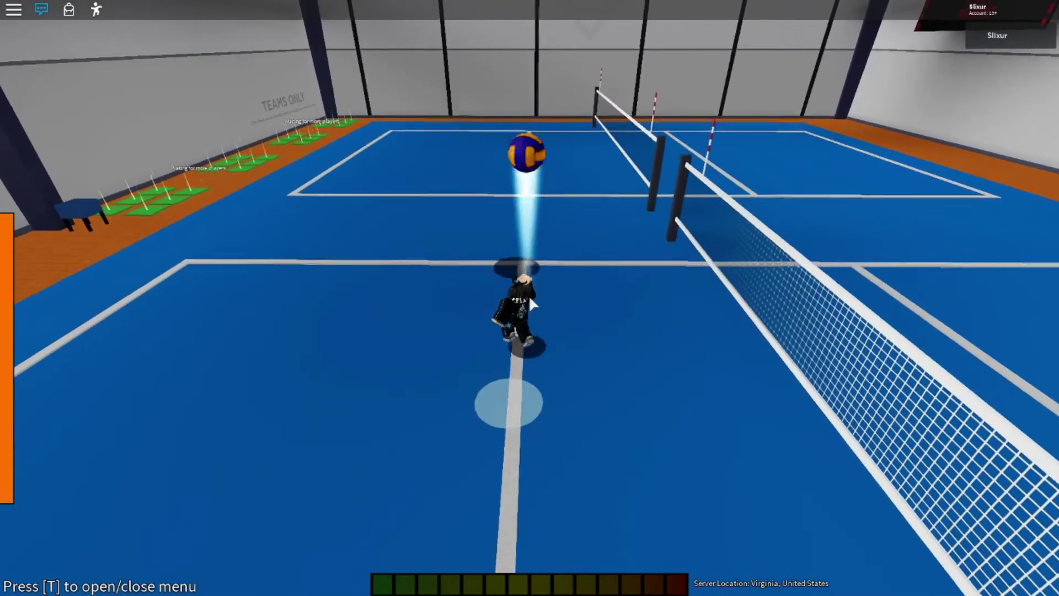
Step: Chase the set ball, then walk forward and stop close to the net
key("w")
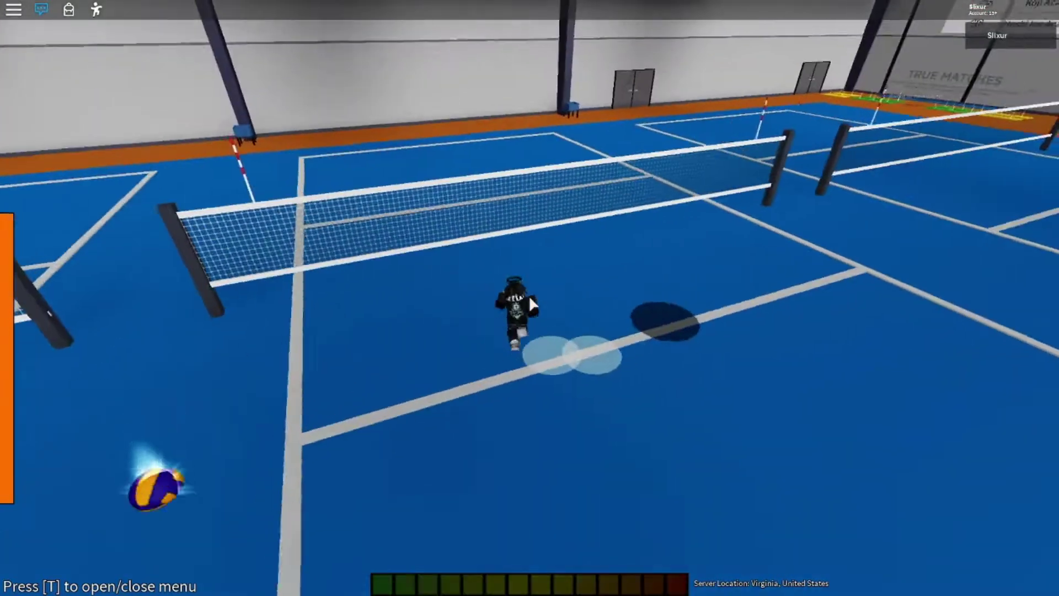
key("w")
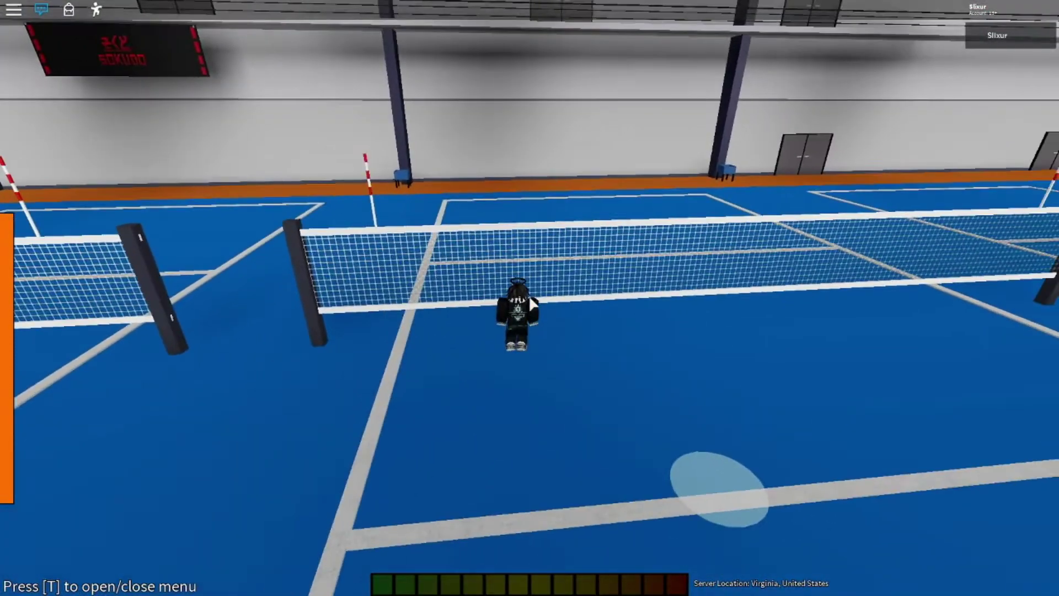
left_click_drag(531, 306, 532, 306)
key("w")
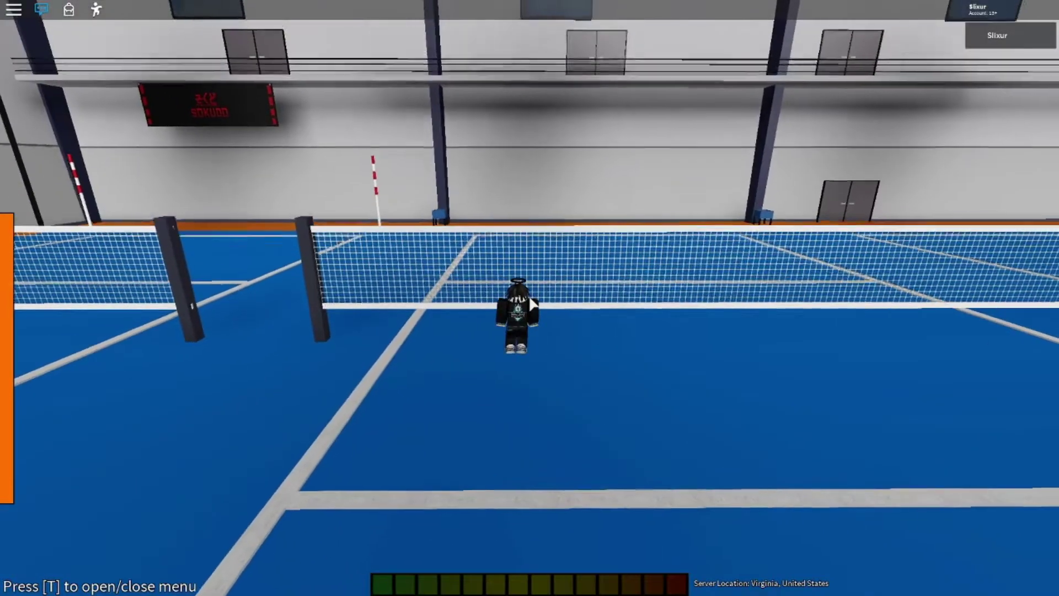
key("w")
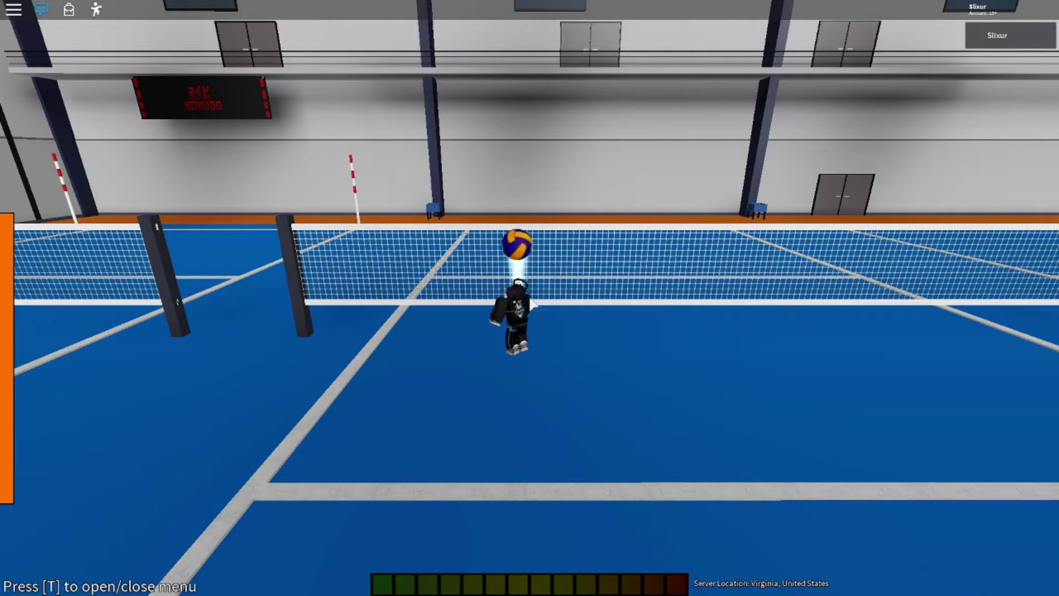
Step: Perform six quick sets from beside the net, sending the ball fast to the right
left_click(532, 306)
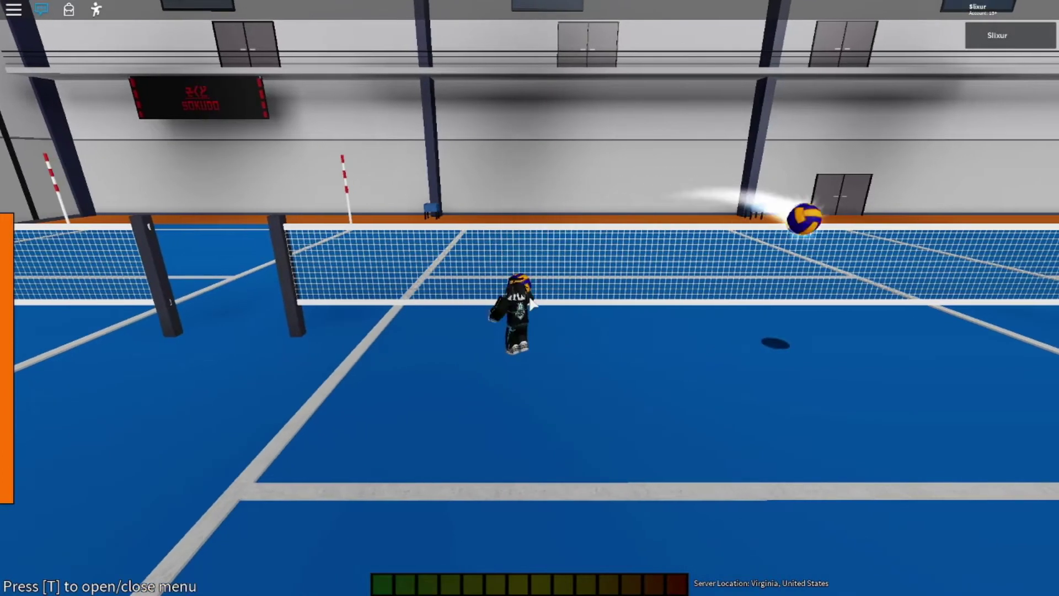
left_click(532, 306)
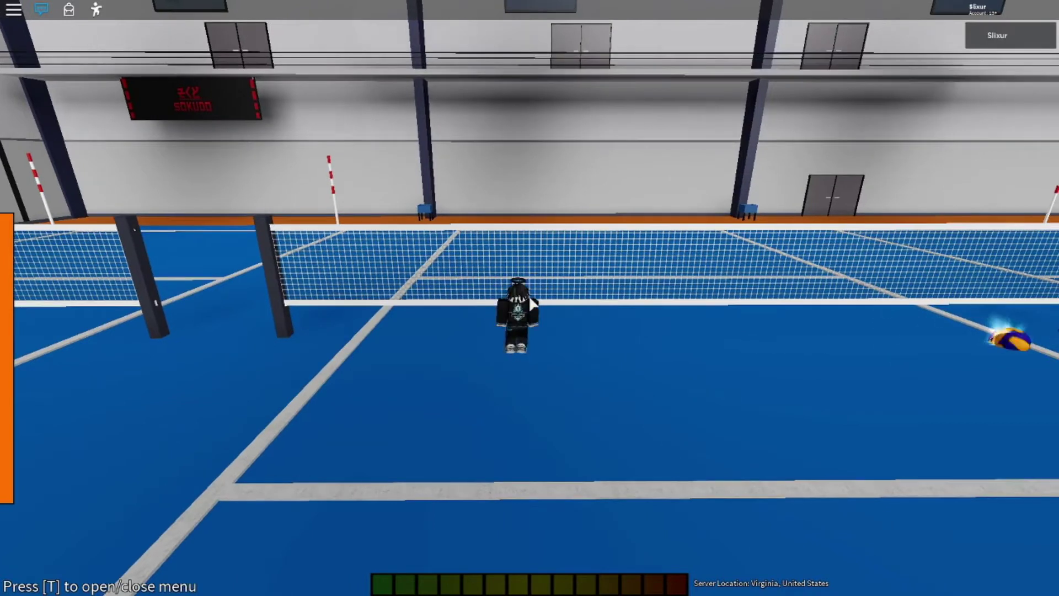
left_click(532, 305)
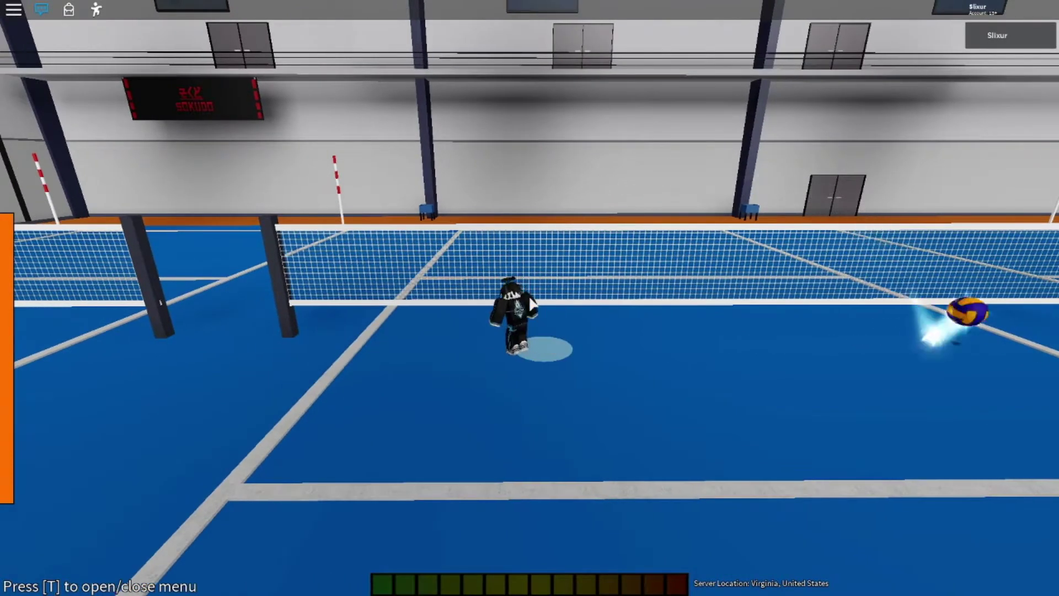
left_click(532, 306)
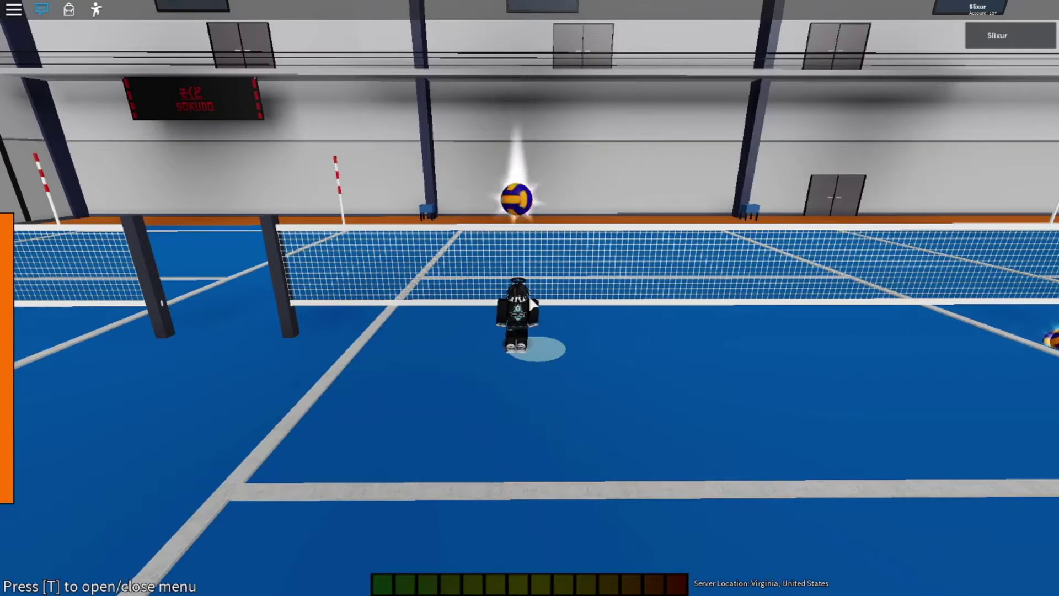
left_click(532, 306)
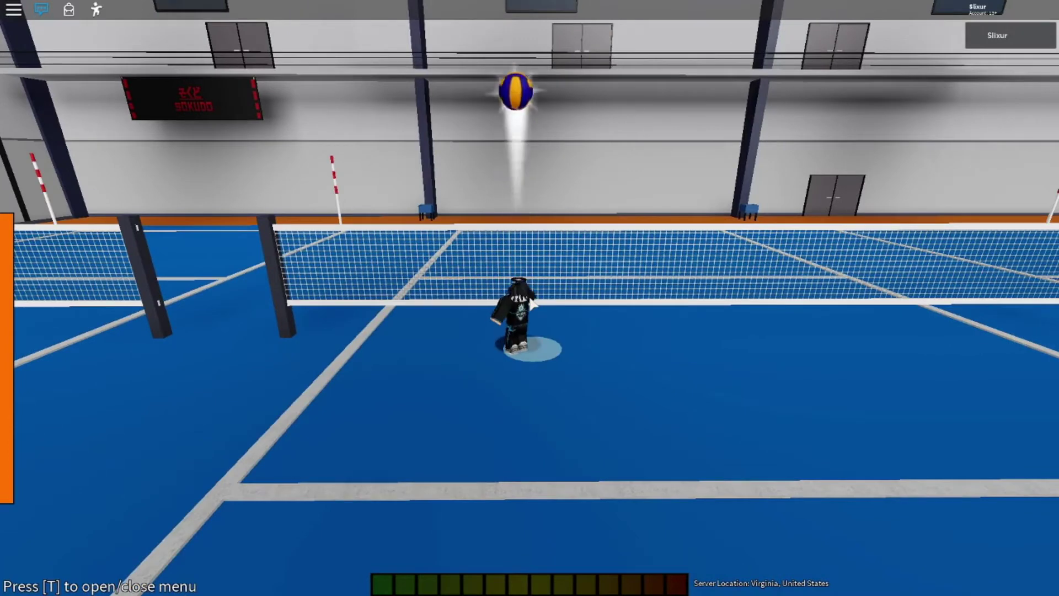
left_click(532, 306)
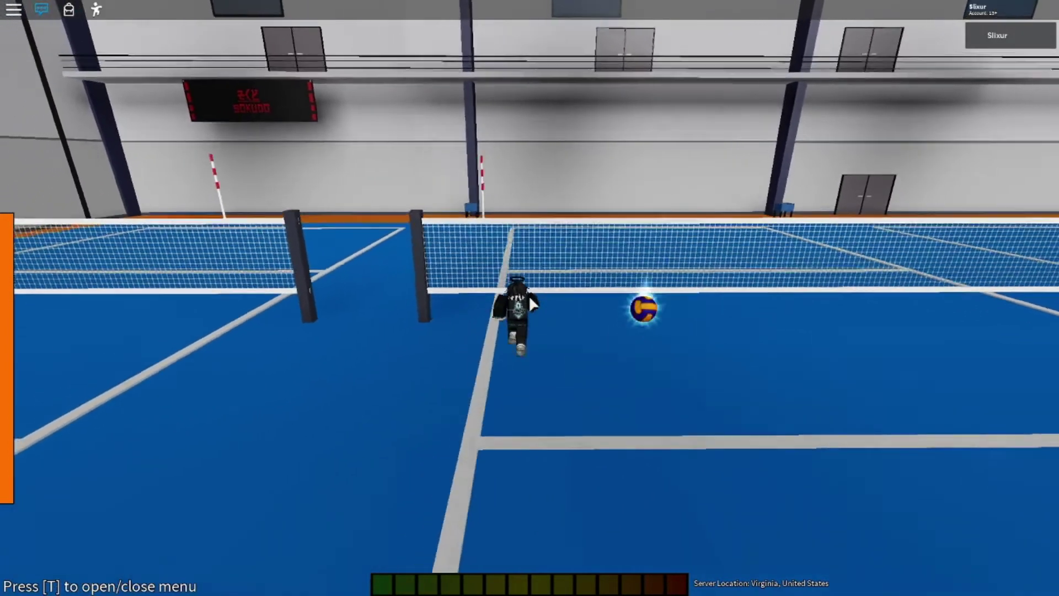
Step: Walk back along the net toward another net, looking around it
key("w")
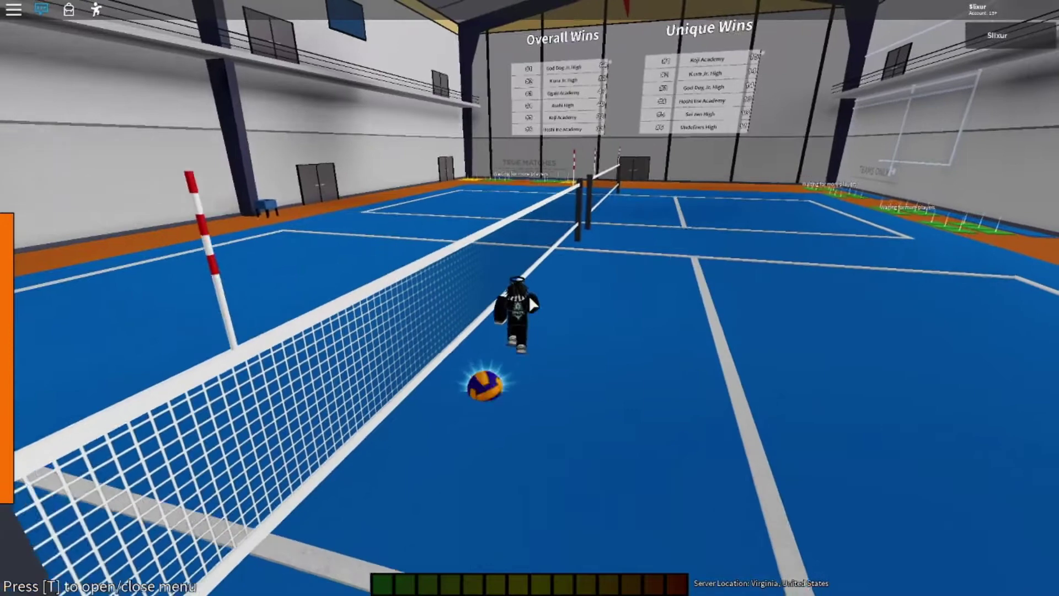
key("w")
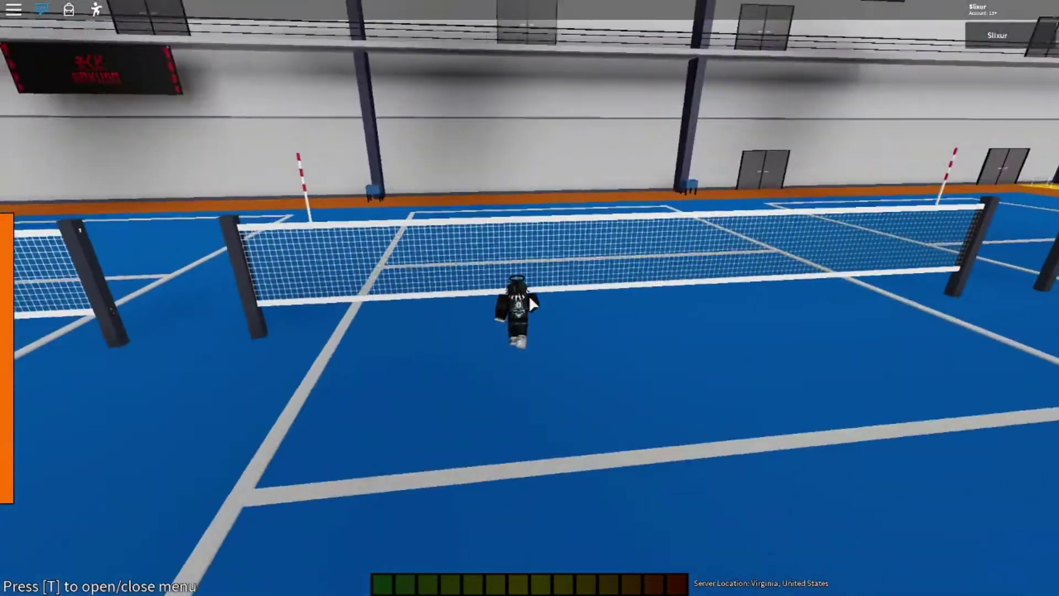
key("w")
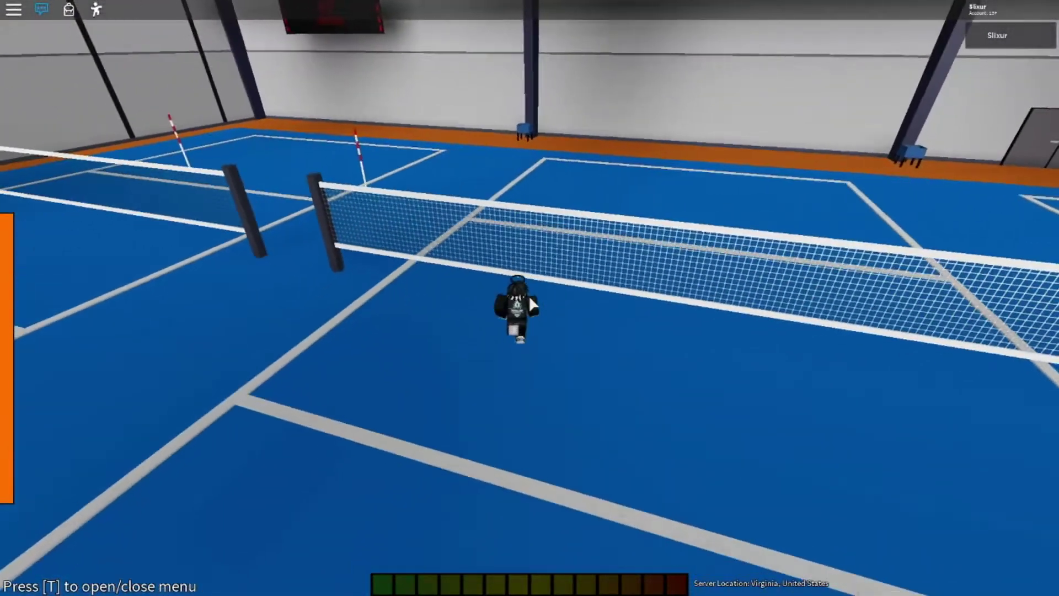
key("w")
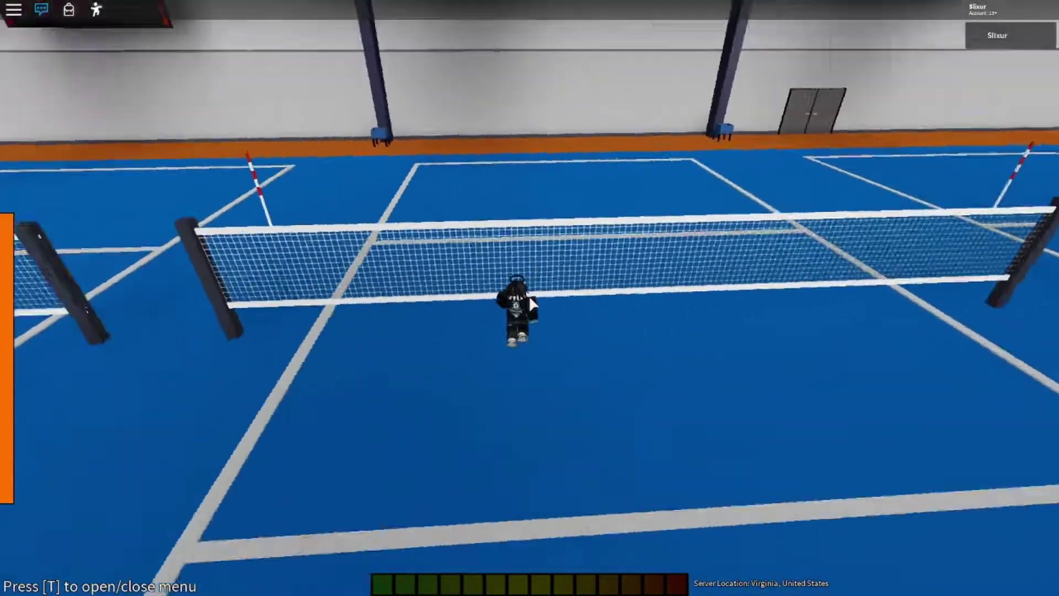
Step: Walk the character up to the net, showing the court and scoreboards
left_click_drag(531, 302, 530, 305)
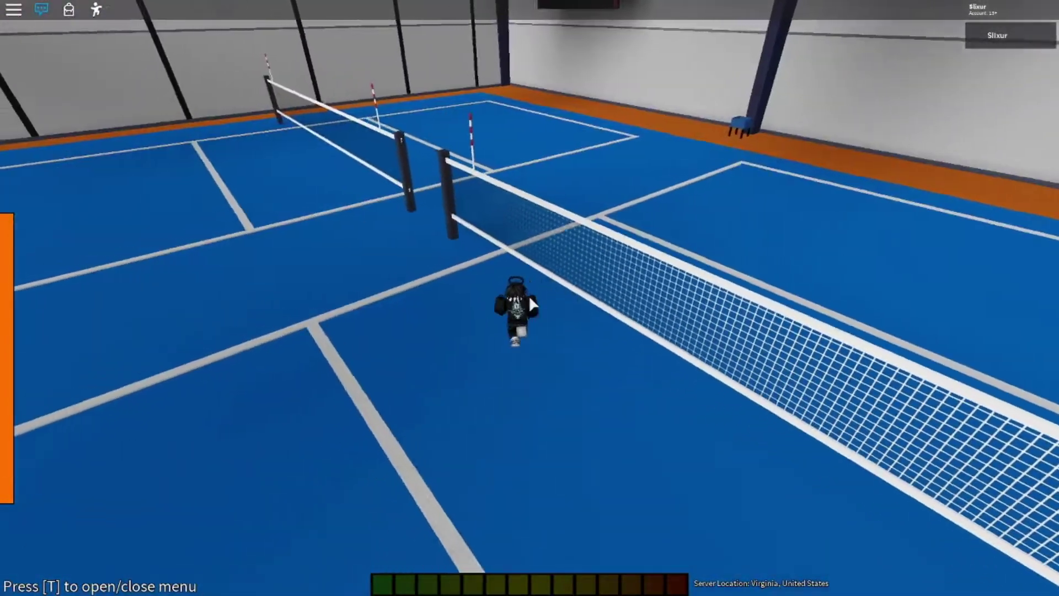
key("w")
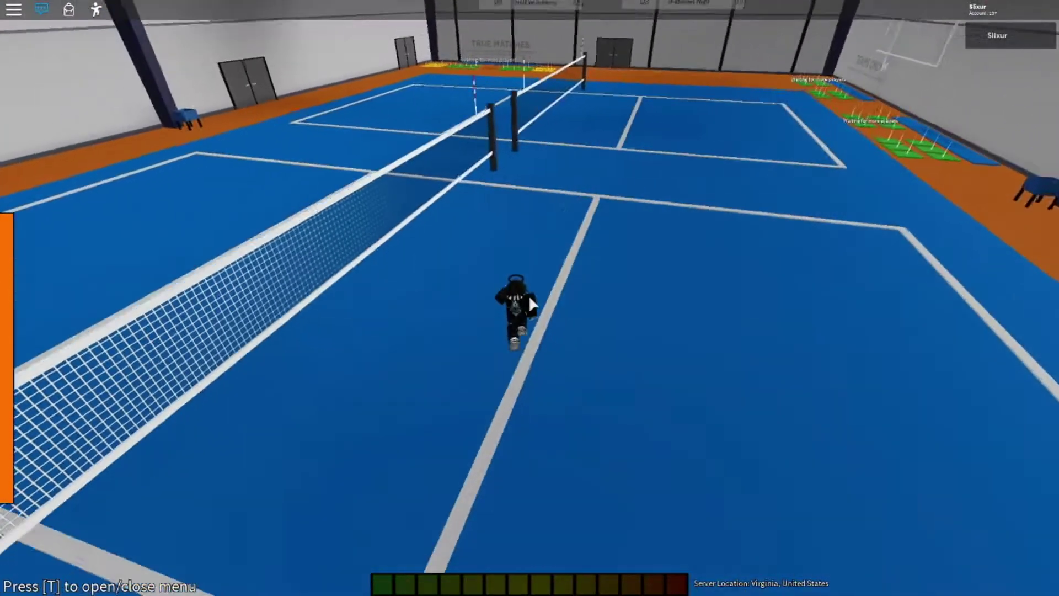
key("w")
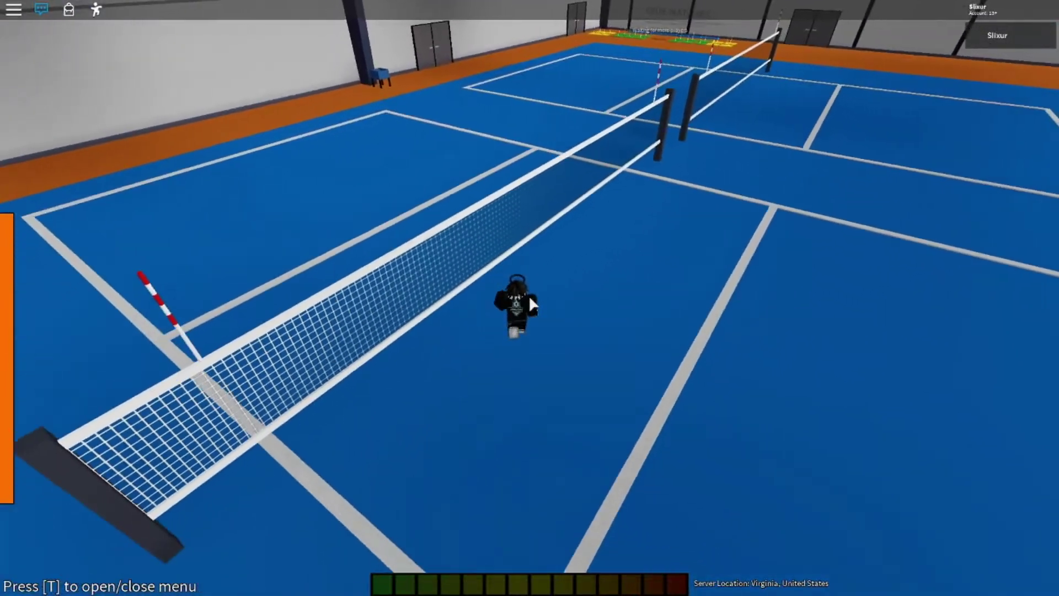
right_click(531, 304)
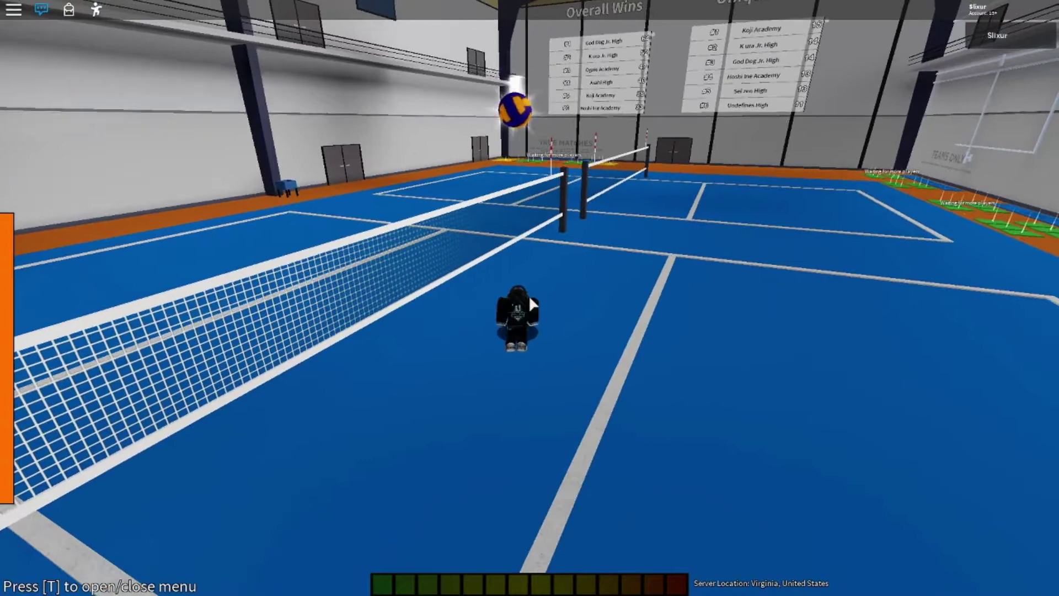
Step: Set the volleyball high over the net four times, ending facing along the net
left_click(531, 305)
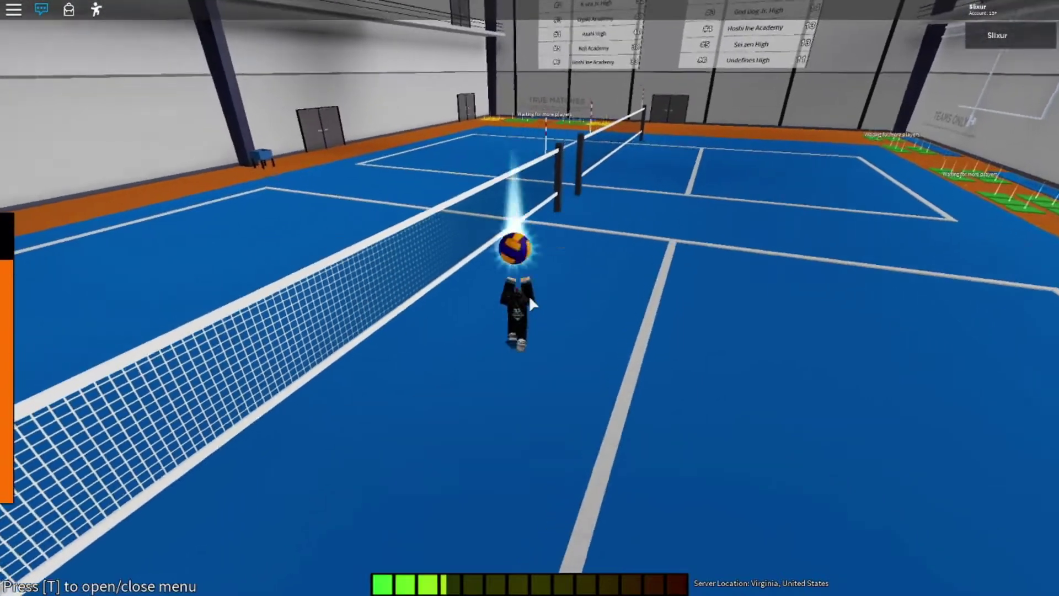
right_click(530, 305)
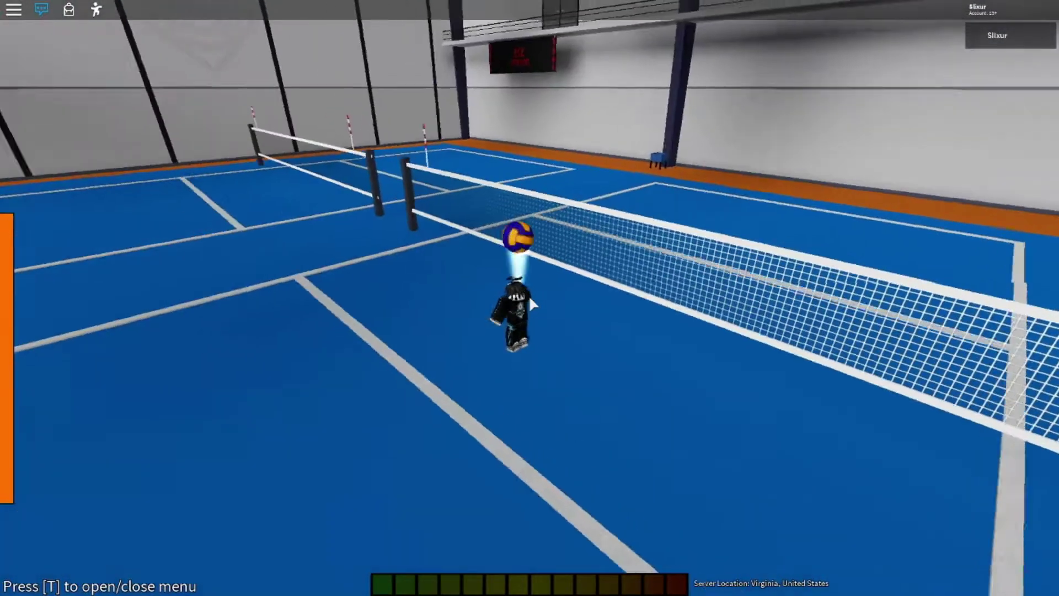
left_click(530, 305)
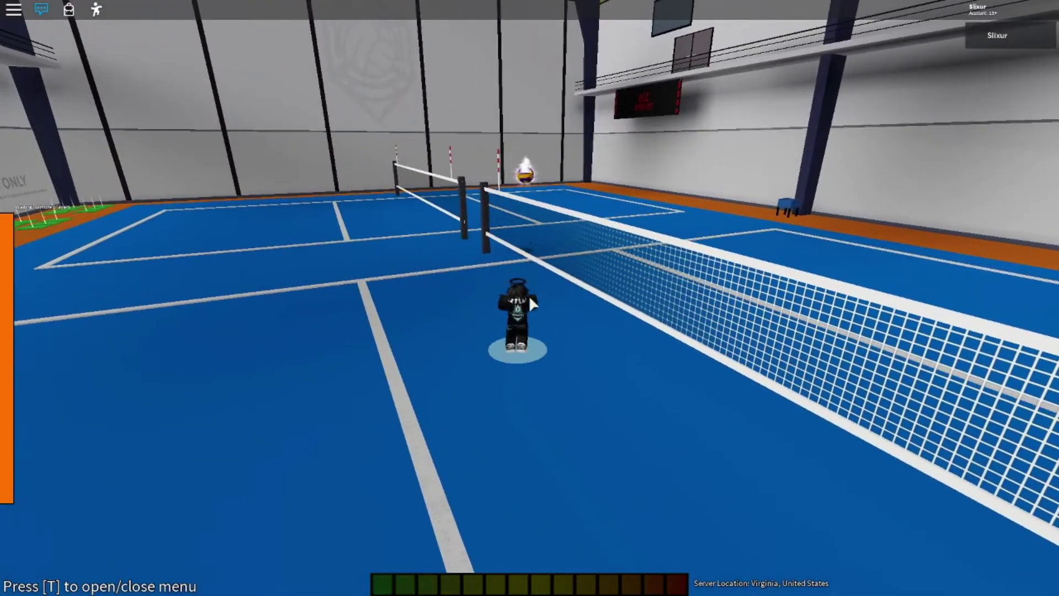
left_click_drag(531, 305, 530, 304)
left_click(530, 304)
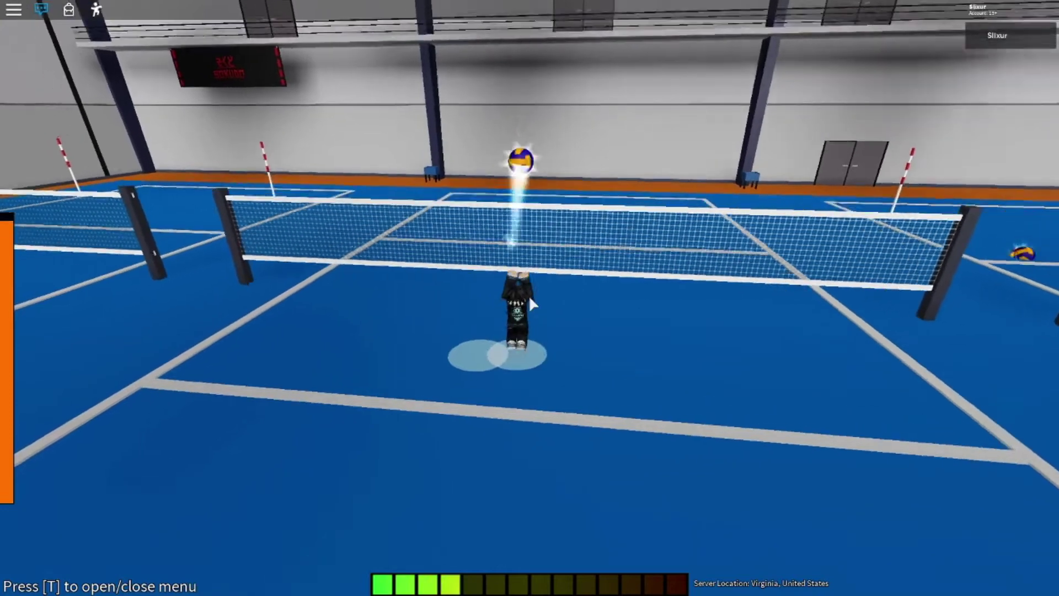
left_click(530, 304)
left_click_drag(531, 305, 530, 305)
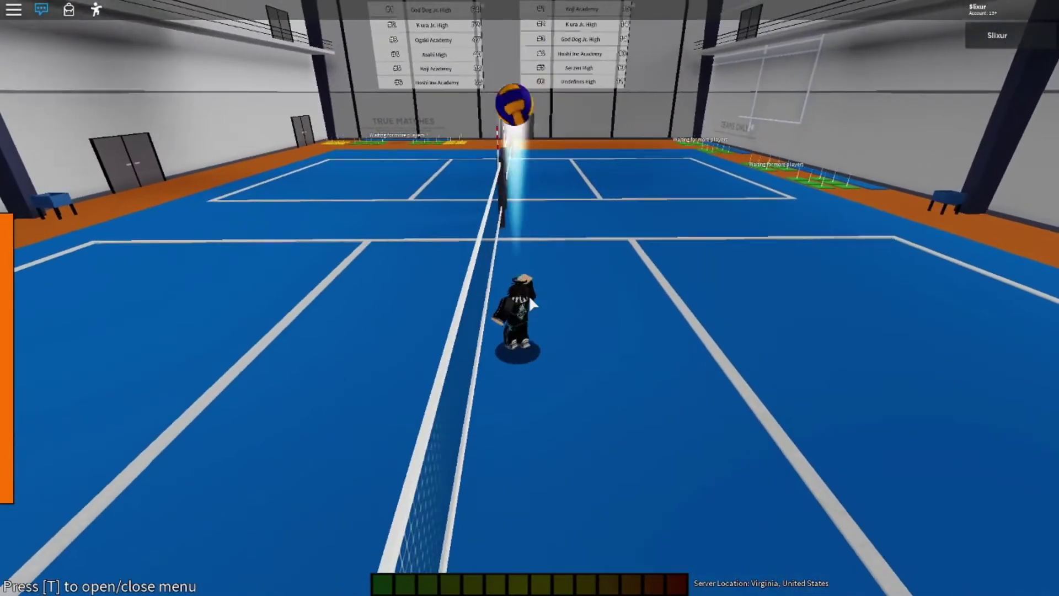
left_click_drag(530, 305, 530, 305)
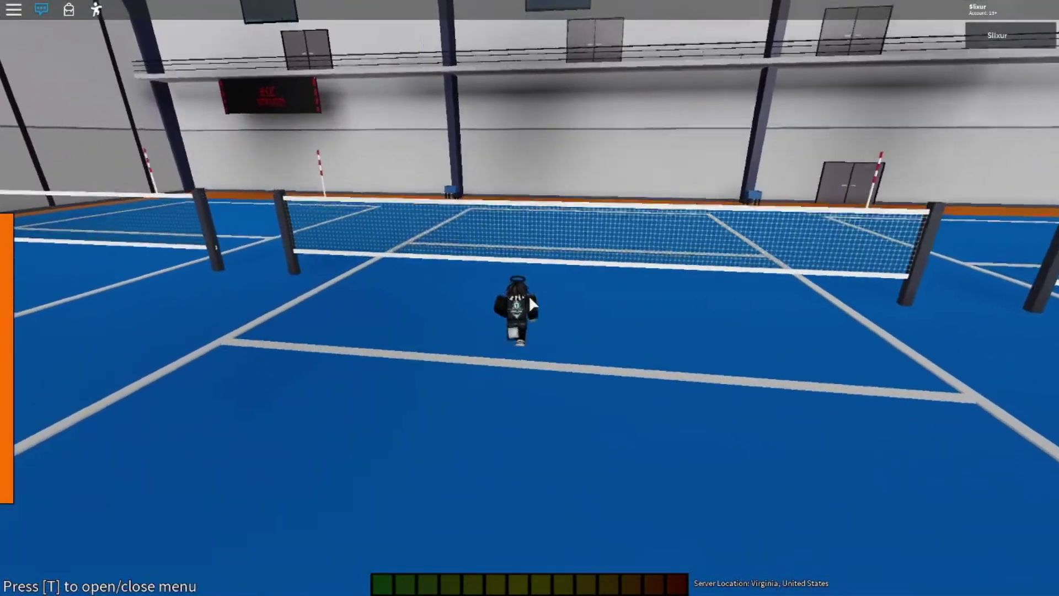
Step: Toss and set the ball toward the net while watching its flight from above
left_click_drag(530, 305, 530, 304)
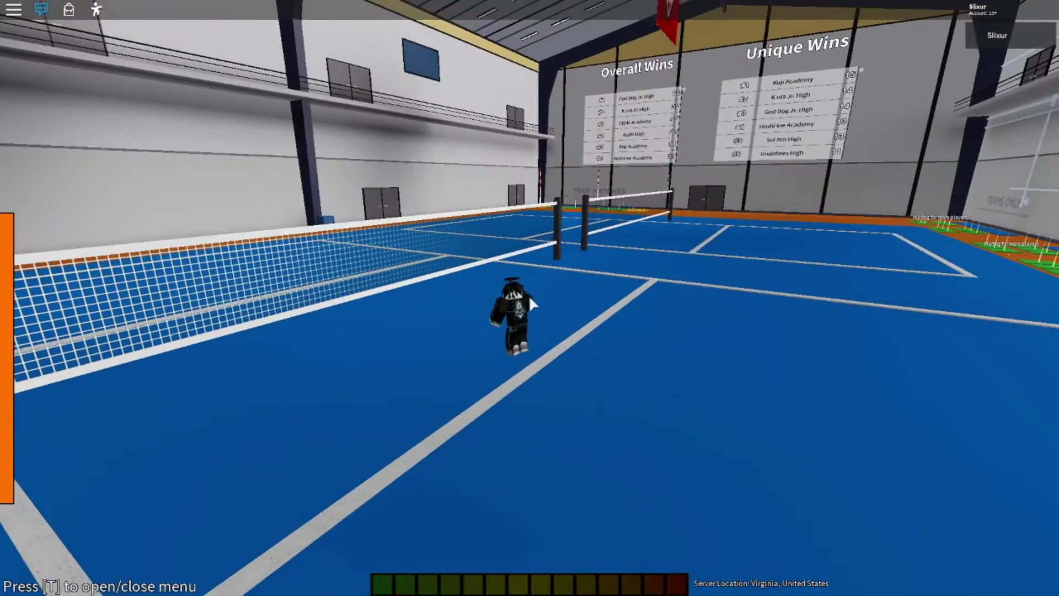
left_click(531, 304)
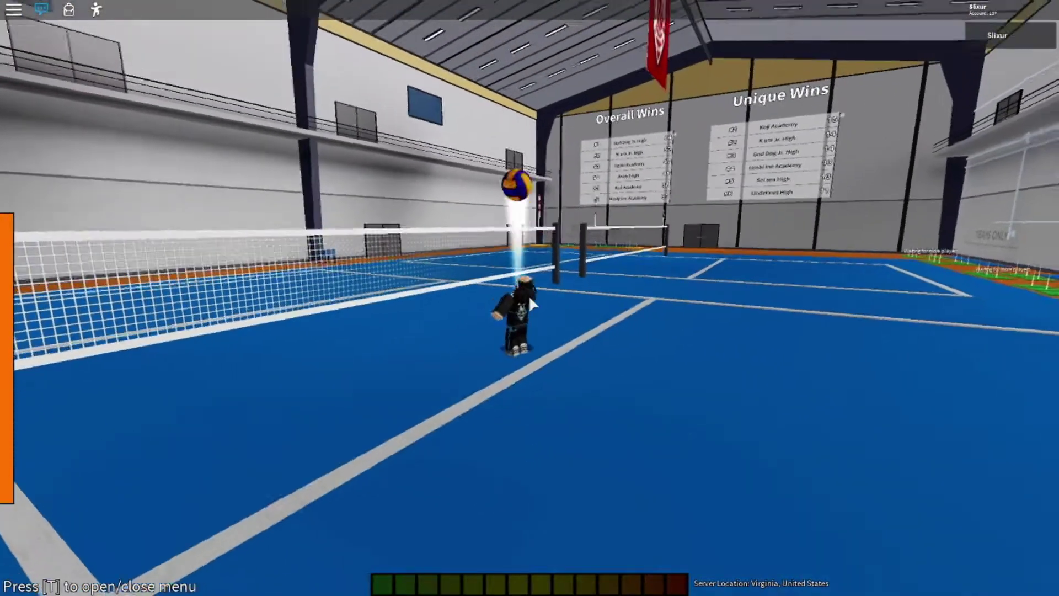
left_click(530, 304)
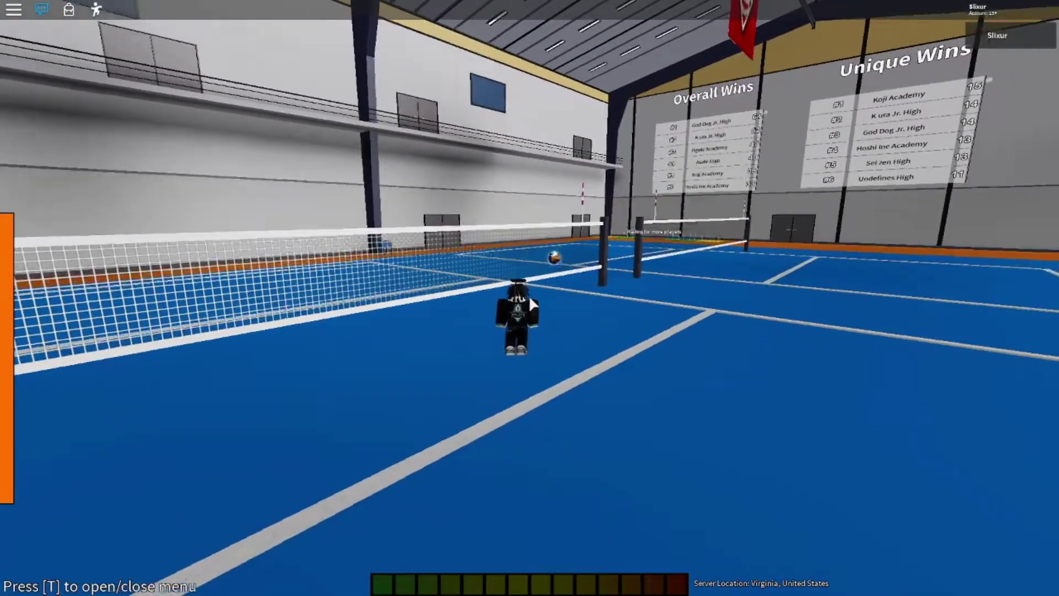
left_click_drag(530, 305, 530, 305)
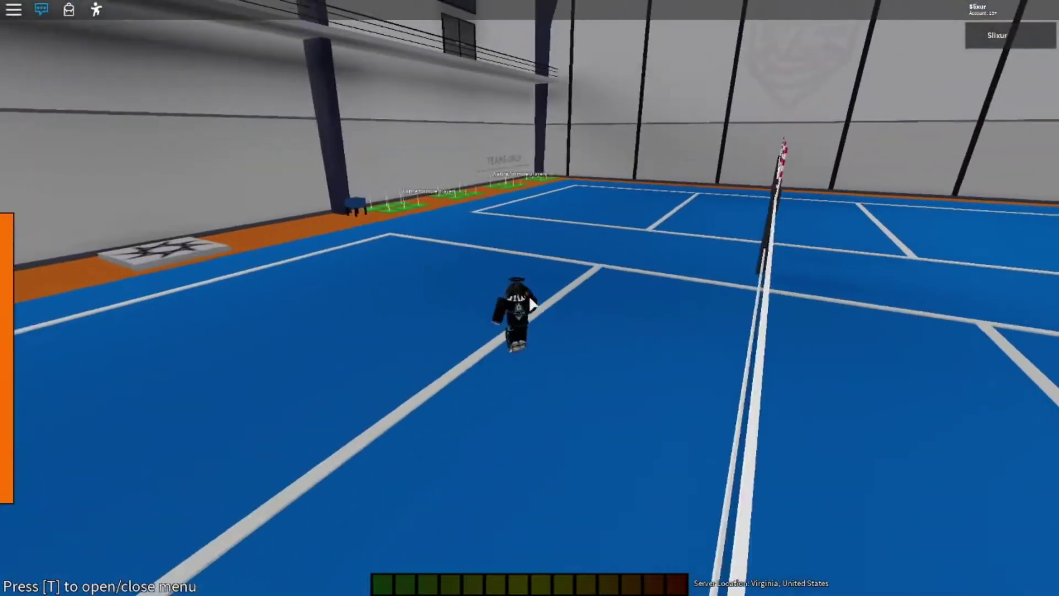
left_click(530, 305)
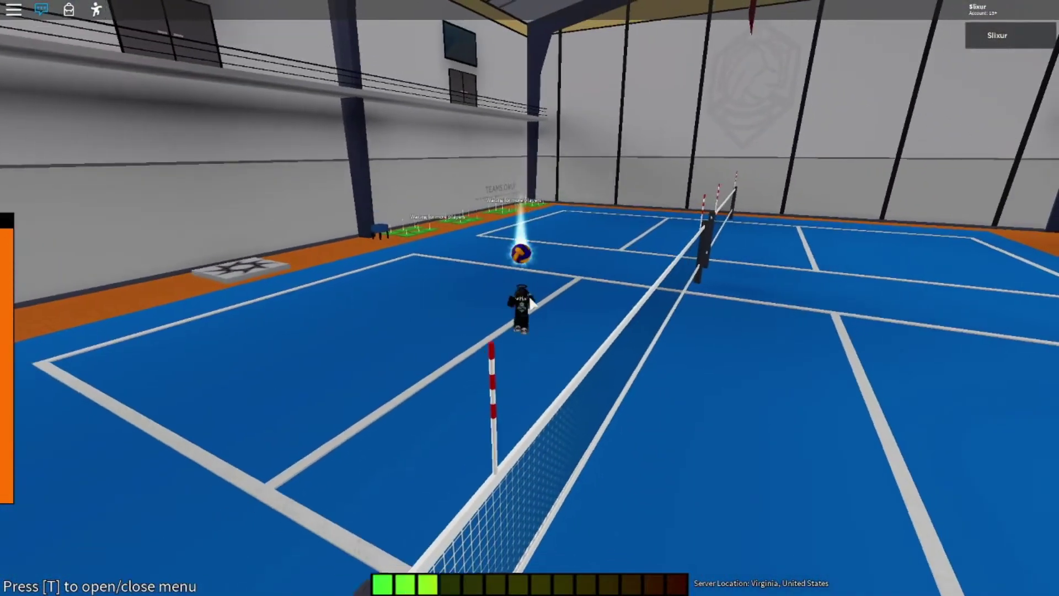
left_click_drag(531, 305, 530, 304)
left_click(530, 305)
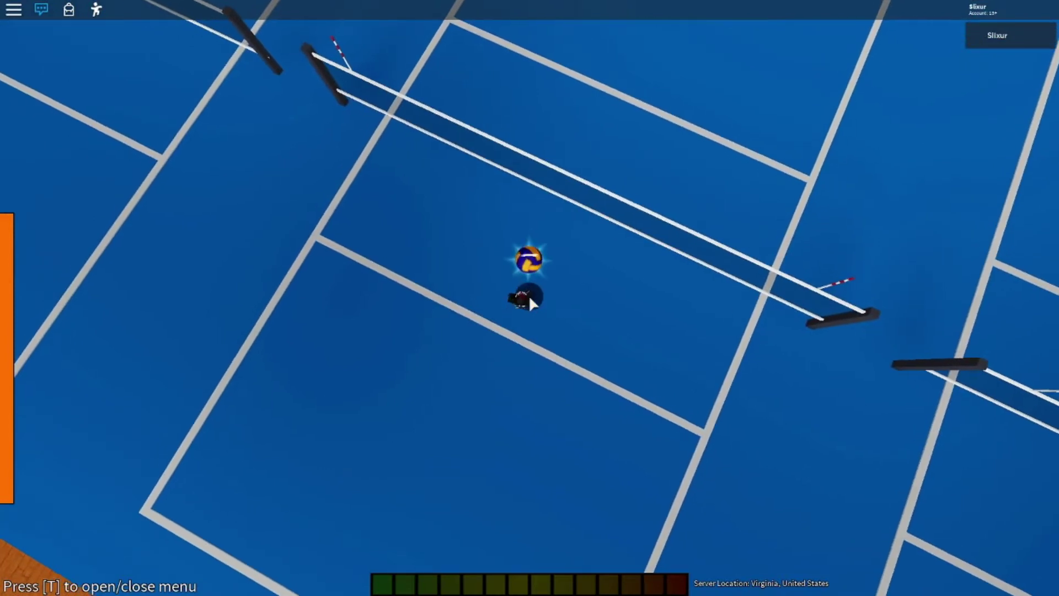
Step: Set the ball toward the net twice more, spike it at full power, then walk away
left_click(530, 305)
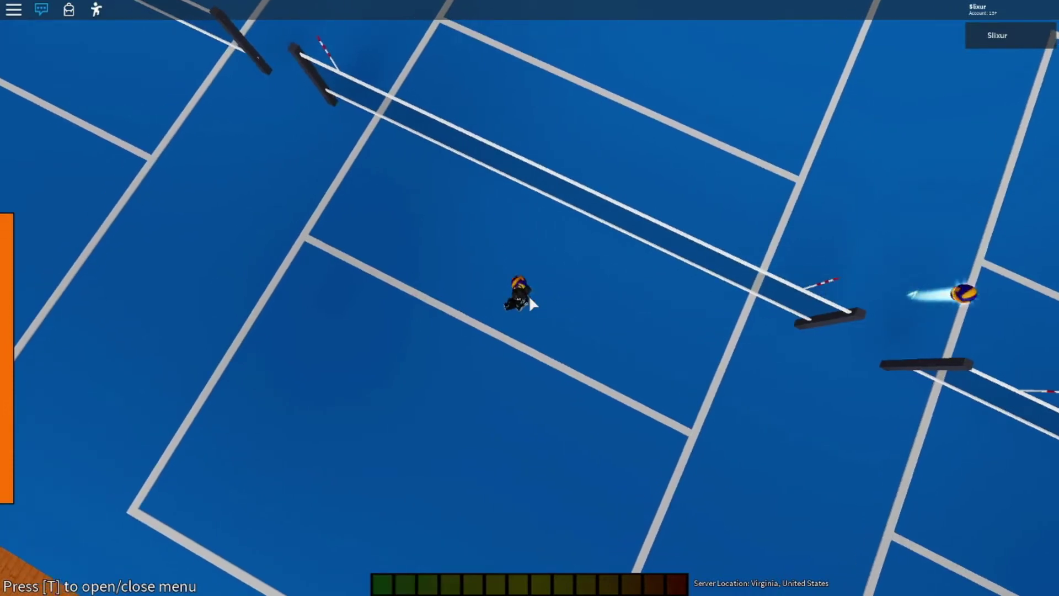
left_click(530, 304)
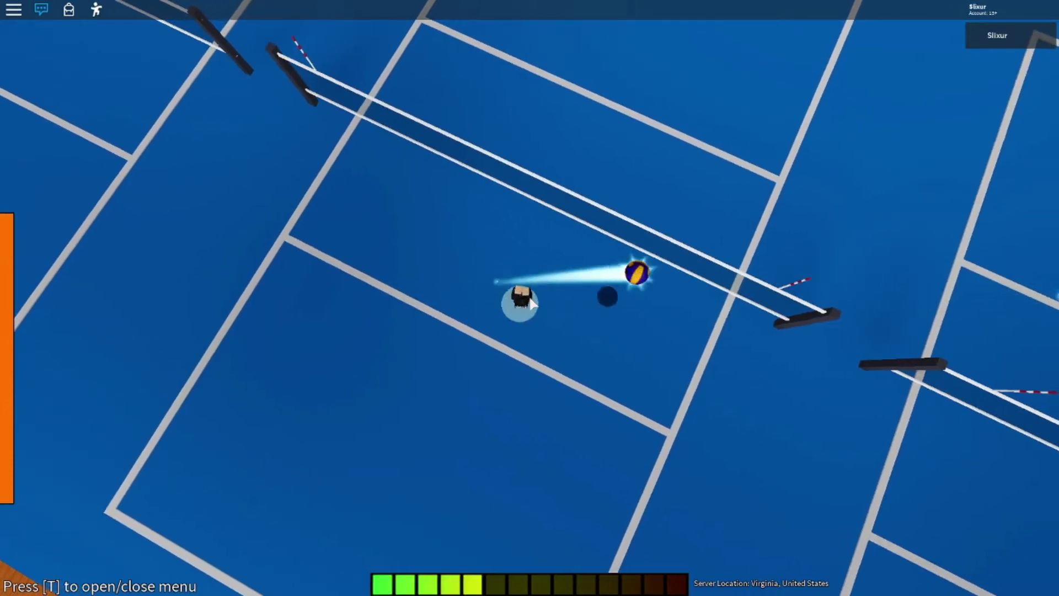
left_click_drag(530, 305, 530, 305)
left_click(530, 305)
key("w")
key("w")
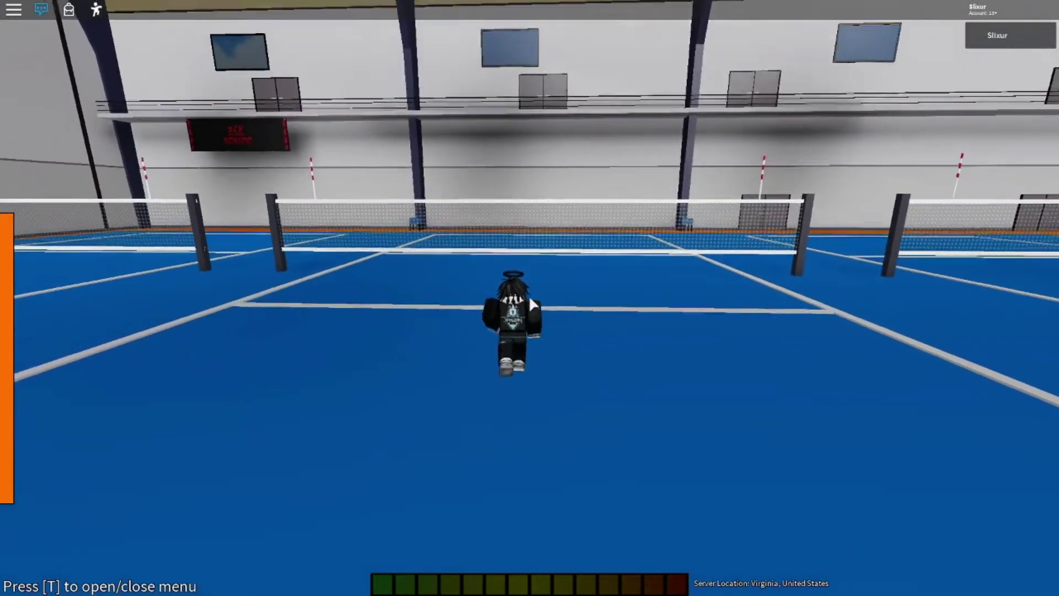
Step: Run forward and along the net while turning the view across it
key("w")
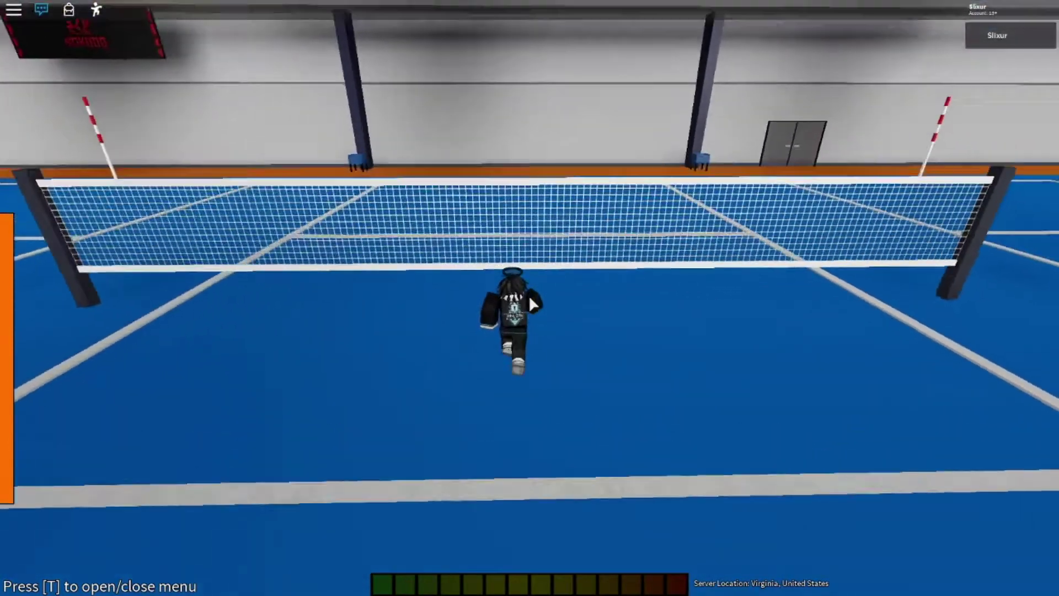
key("w")
left_click_drag(531, 305, 530, 305)
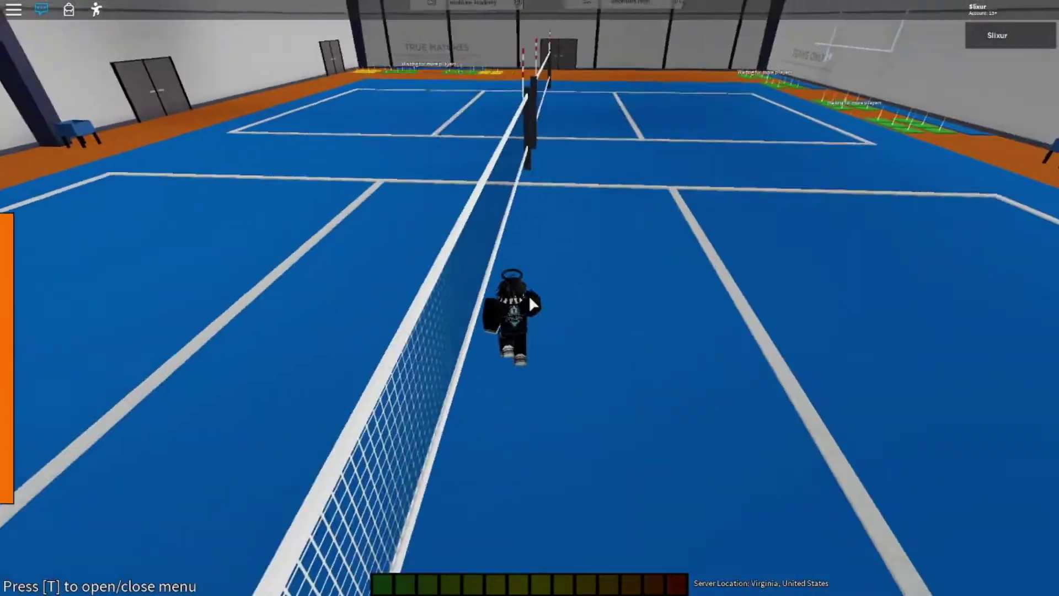
right_click(530, 305)
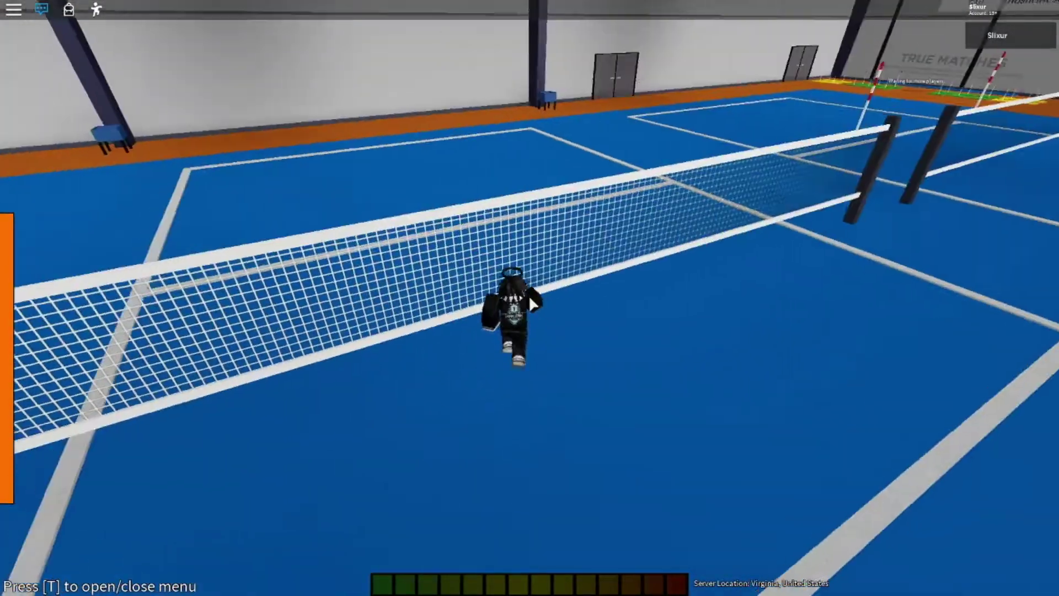
left_click_drag(531, 305, 531, 305)
key("w")
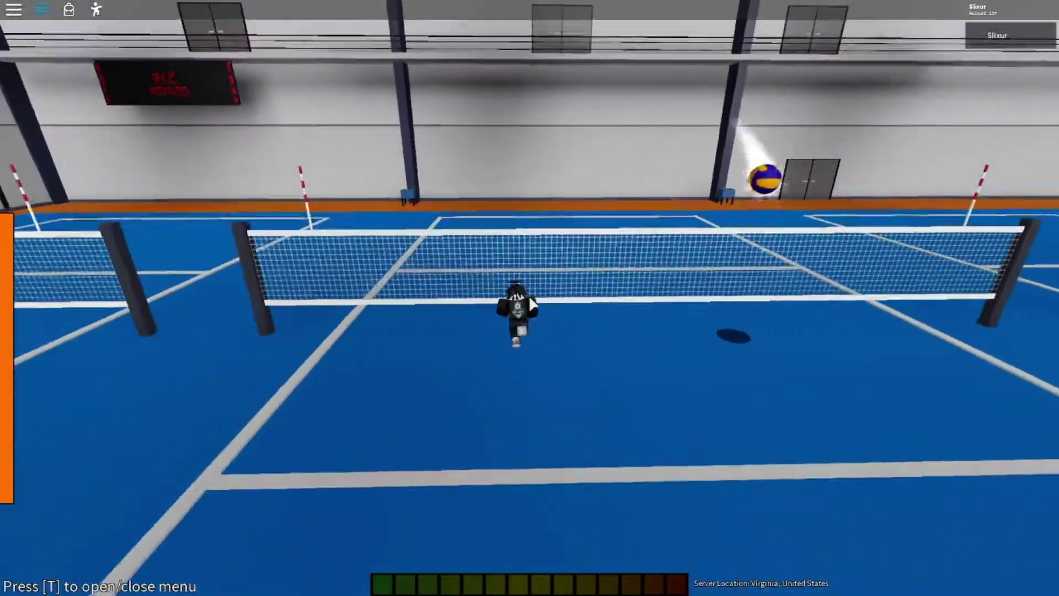
Step: Jump to block at the net twice, stepping back between jumps, then shuffle left
key("w")
key("space")
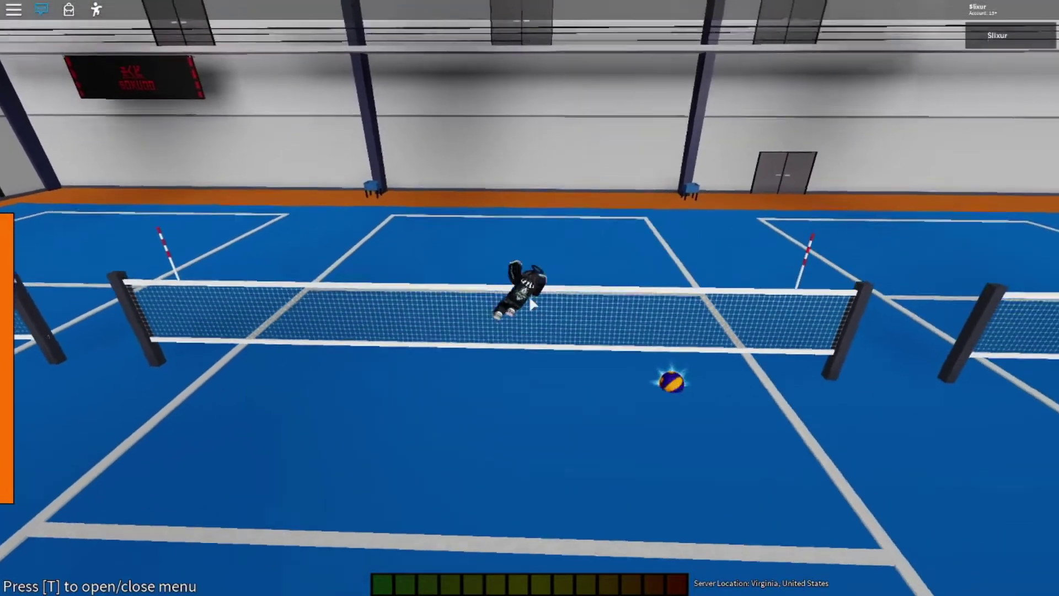
key("s")
key("w")
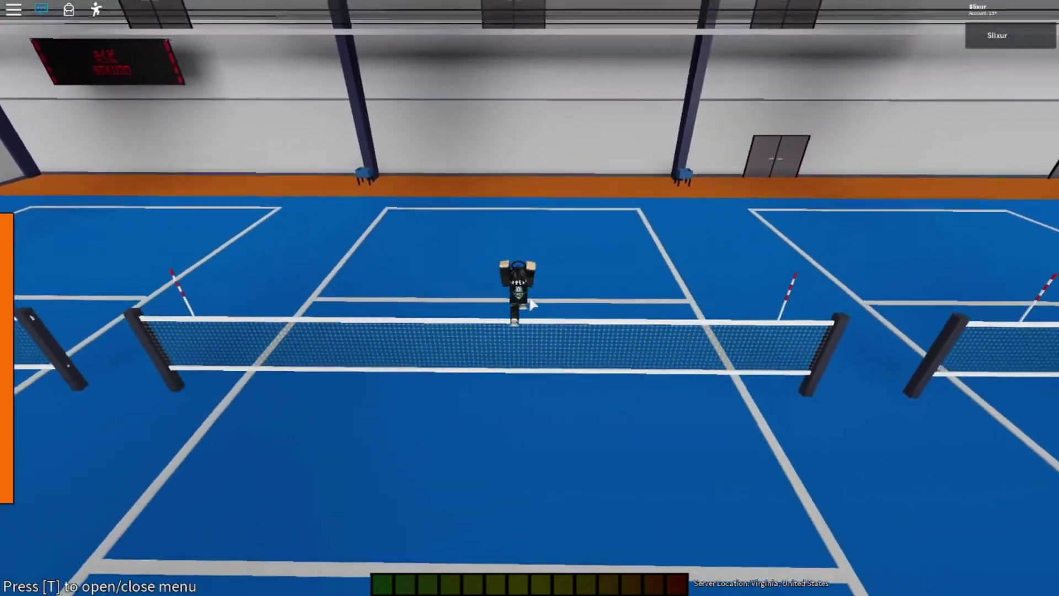
key("s")
key("w")
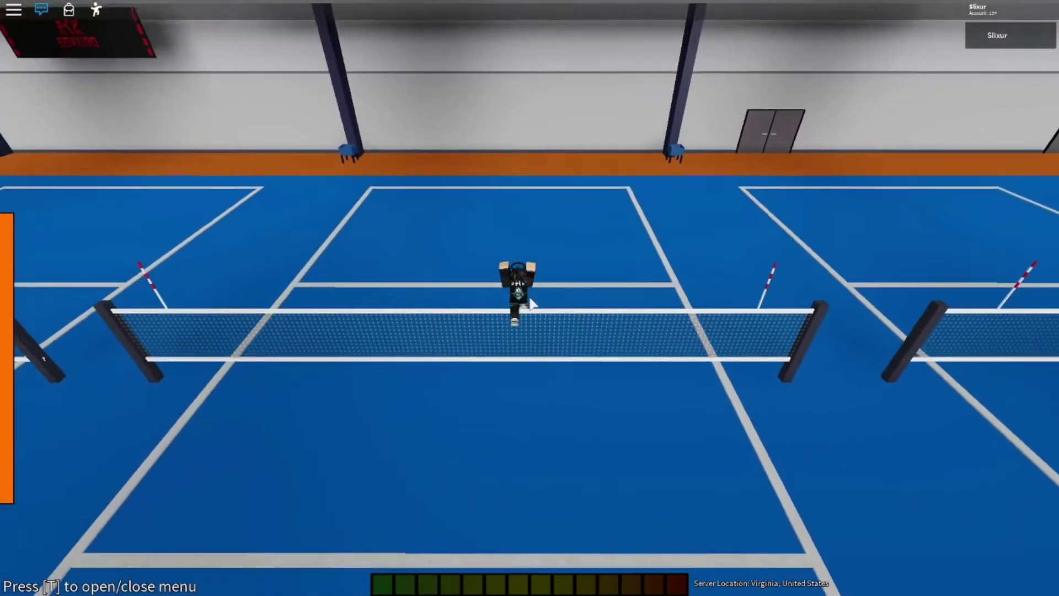
key("space")
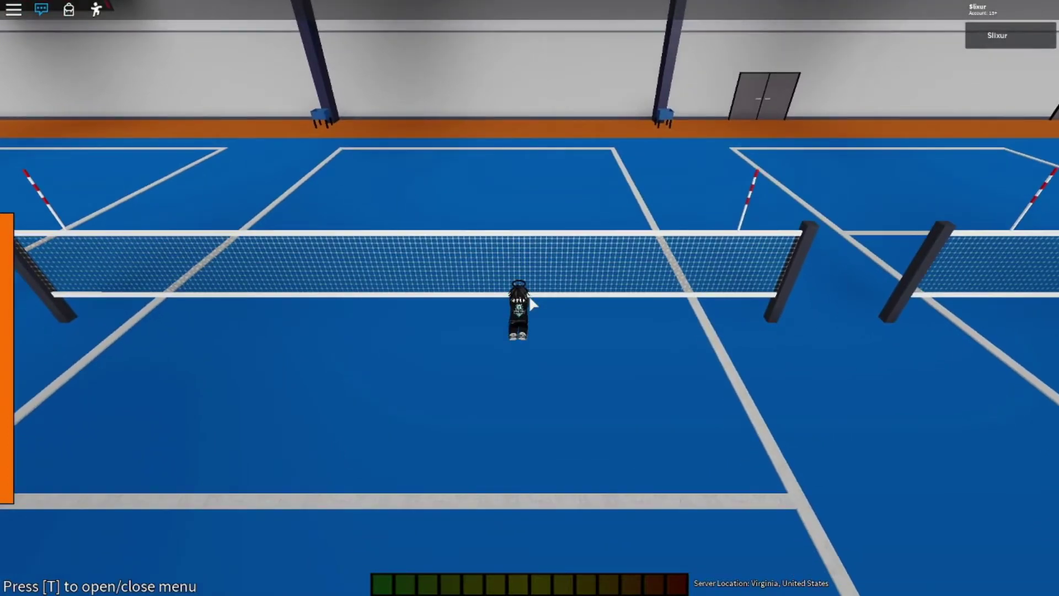
key("space")
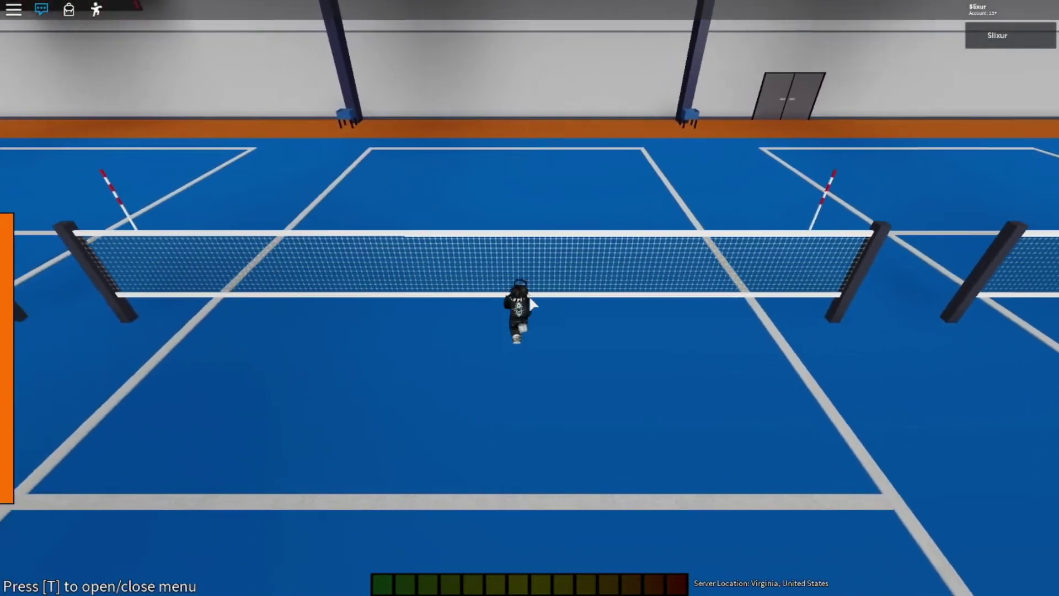
key("a")
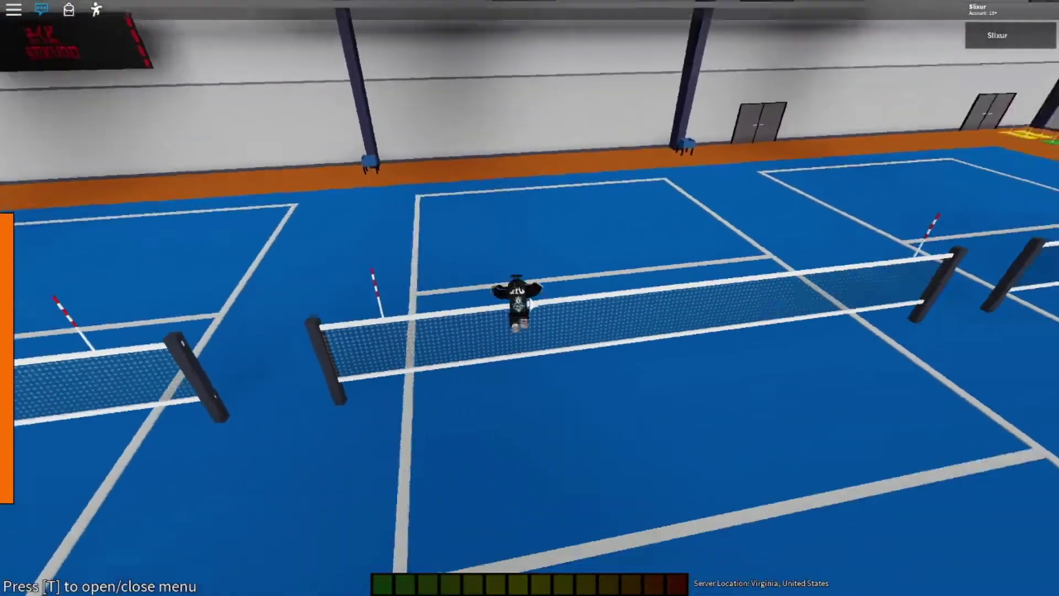
Step: Rotate the camera to view along and squarely at the net while the high set drifts
left_click_drag(531, 304, 531, 304)
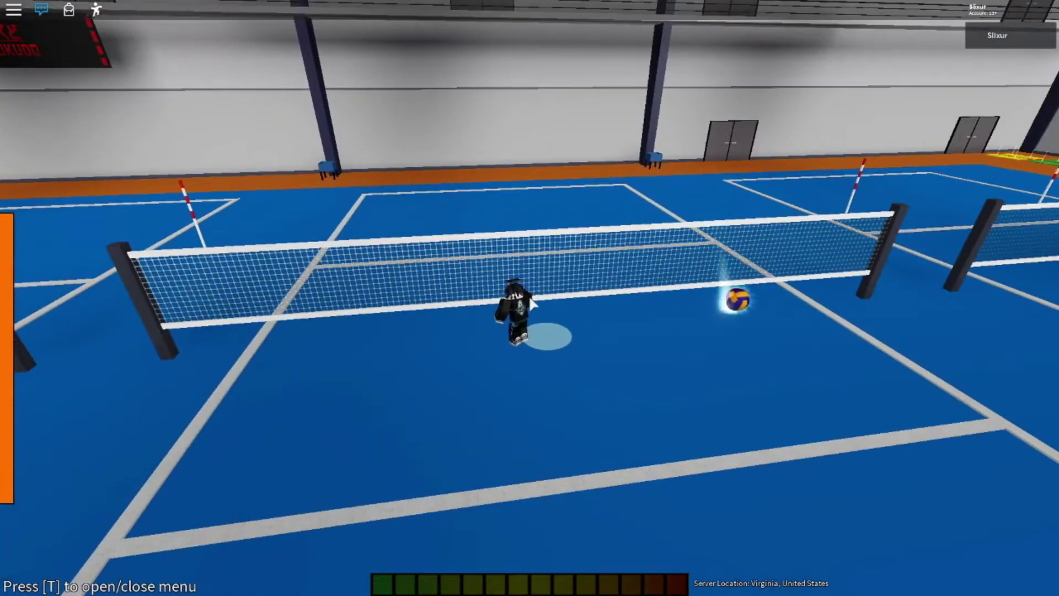
right_click(534, 302)
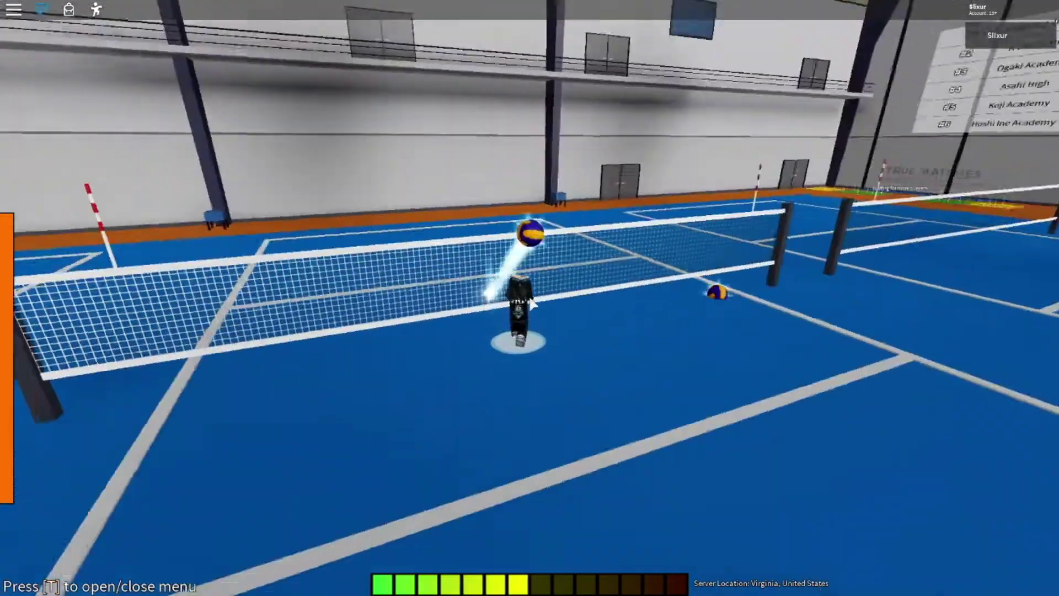
right_click(534, 302)
left_click_drag(535, 302, 534, 304)
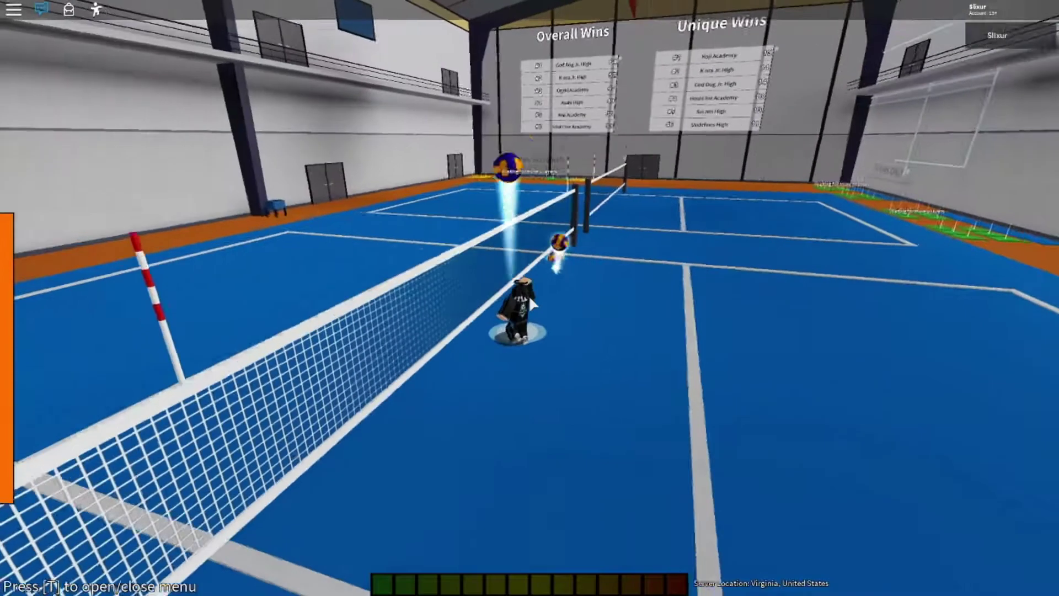
left_click_drag(534, 305, 535, 305)
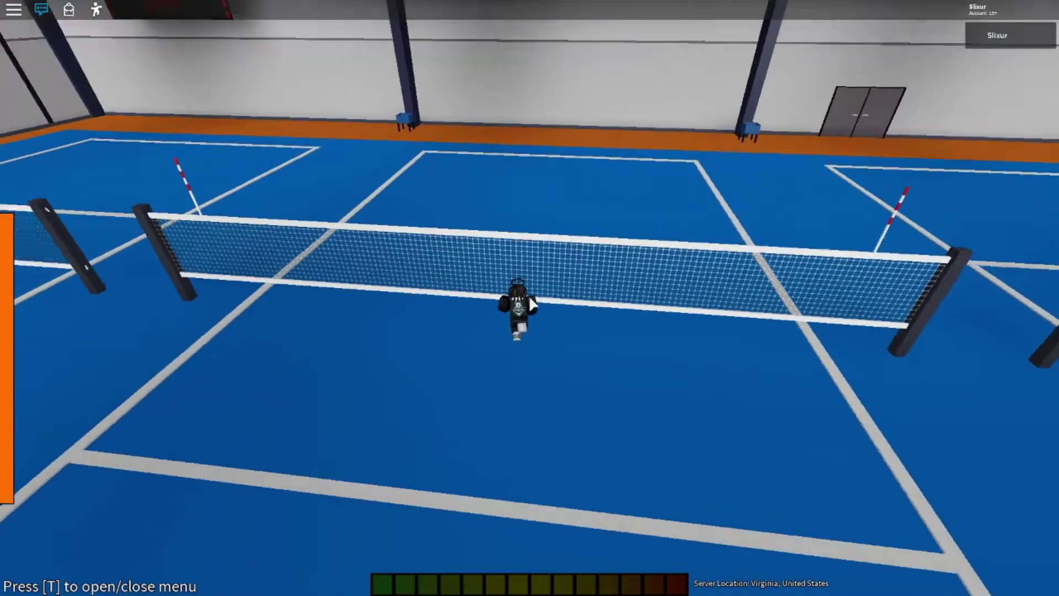
left_click_drag(534, 305, 534, 304)
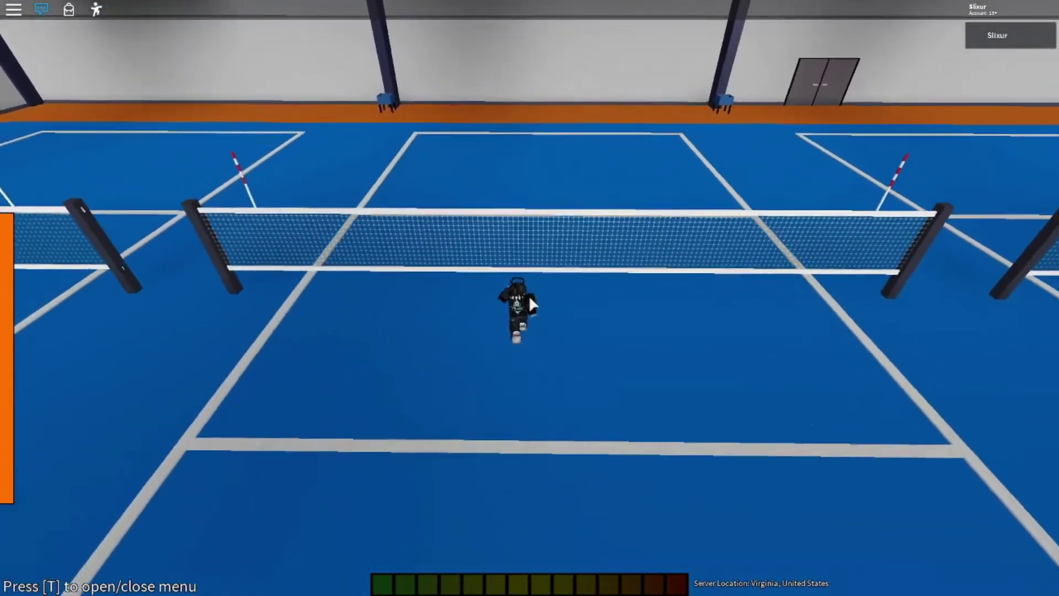
scroll(535, 305, "up", 3)
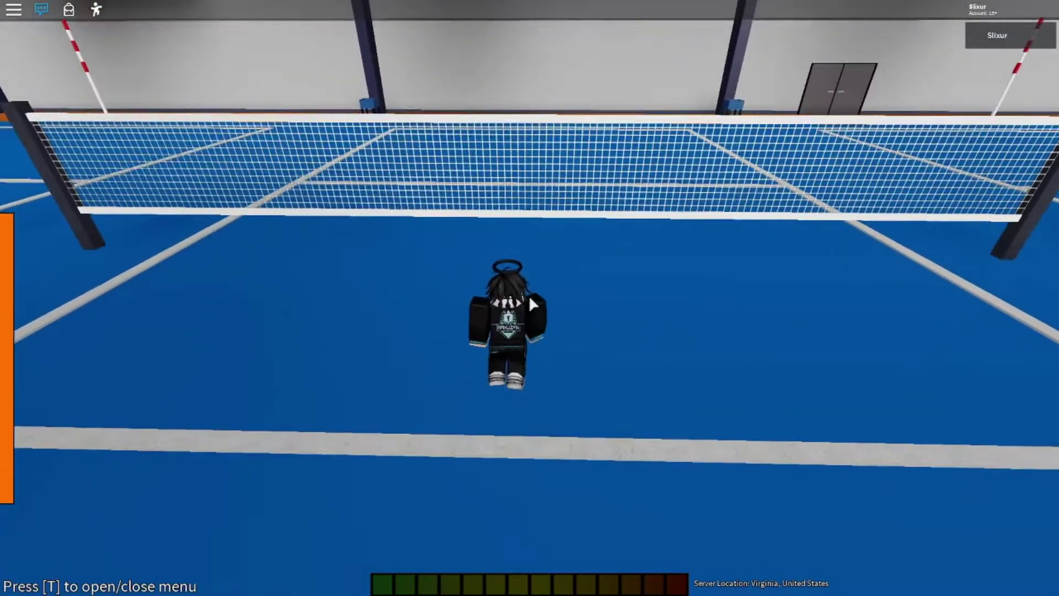
Step: Circle the view around the character and release a charged set upward
left_click_drag(521, 303, 534, 304)
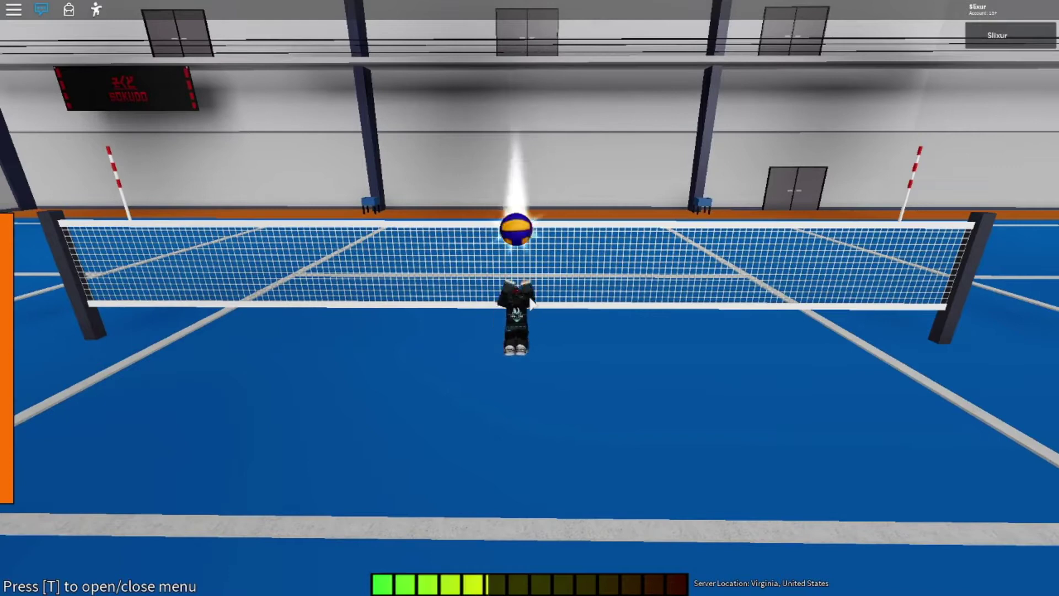
left_click_drag(534, 305, 534, 305)
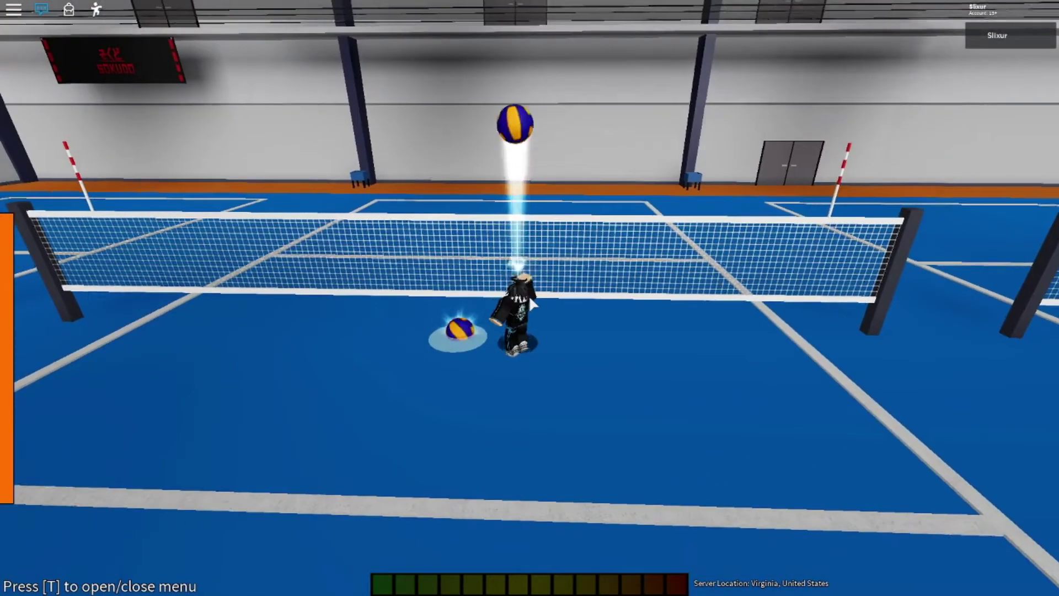
left_click(534, 305)
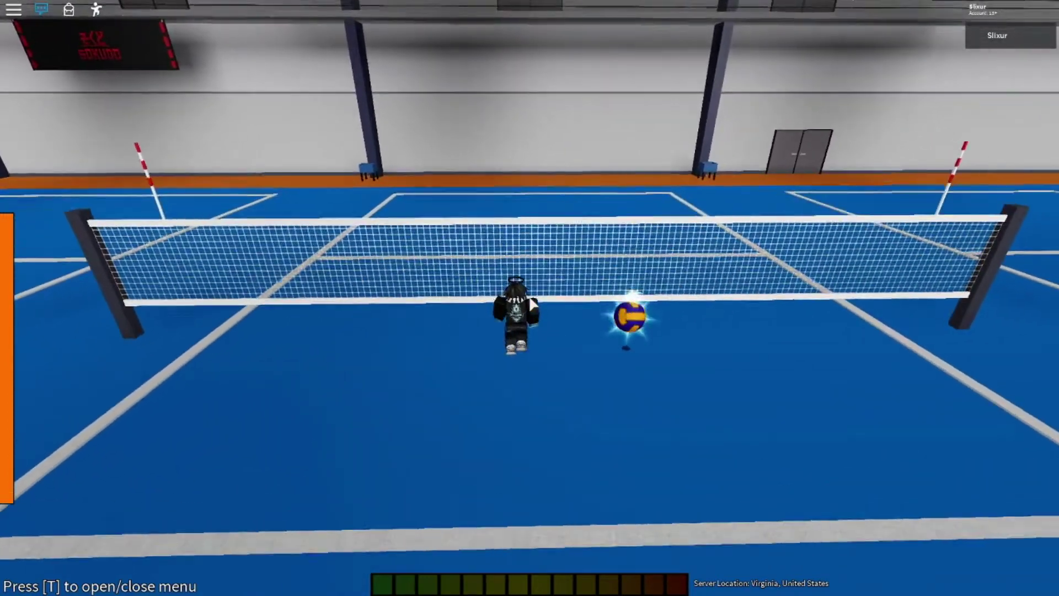
left_click_drag(534, 304, 535, 305)
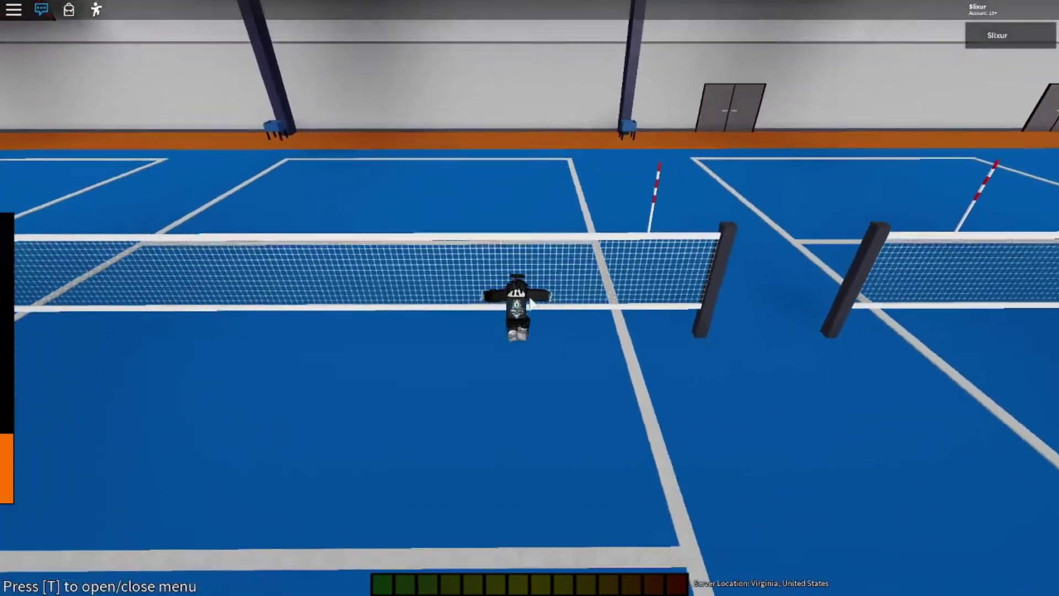
Step: Toss a new ball near court centre, release a half-charged quick low set, then toss again
key("a")
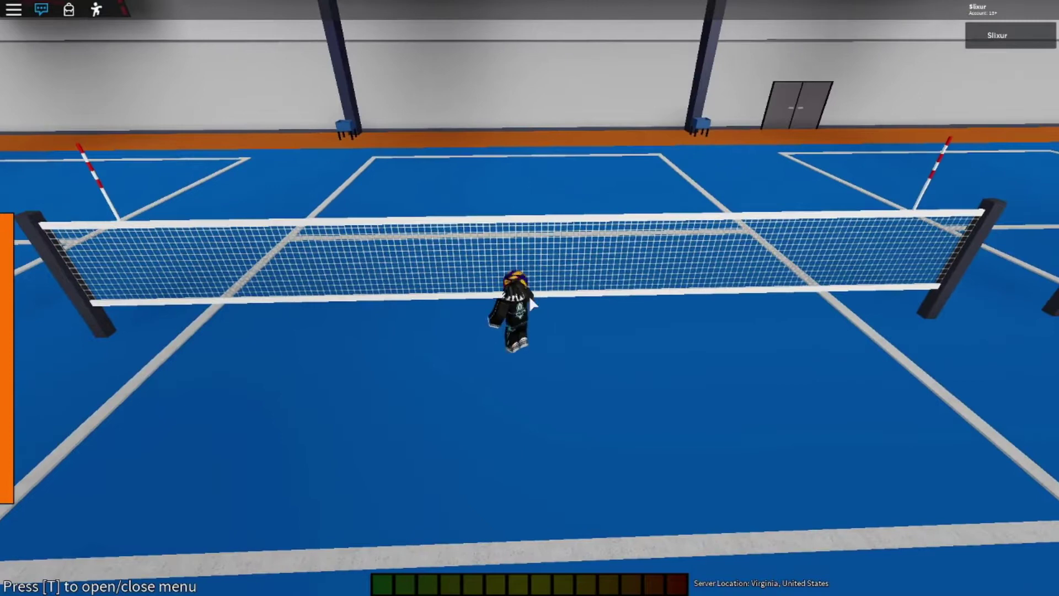
left_click_drag(534, 305, 534, 304)
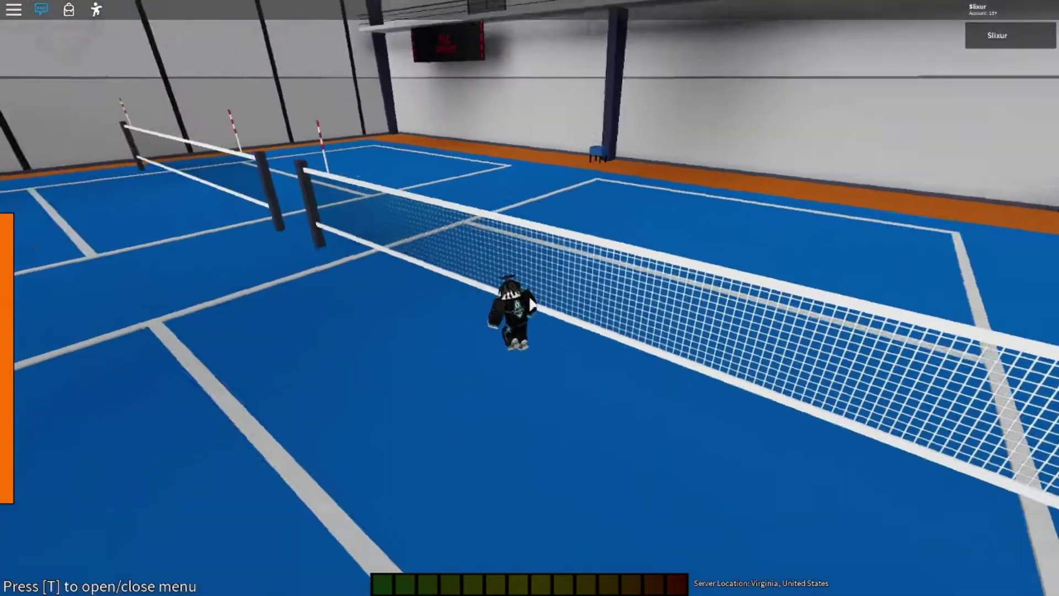
left_click(534, 305)
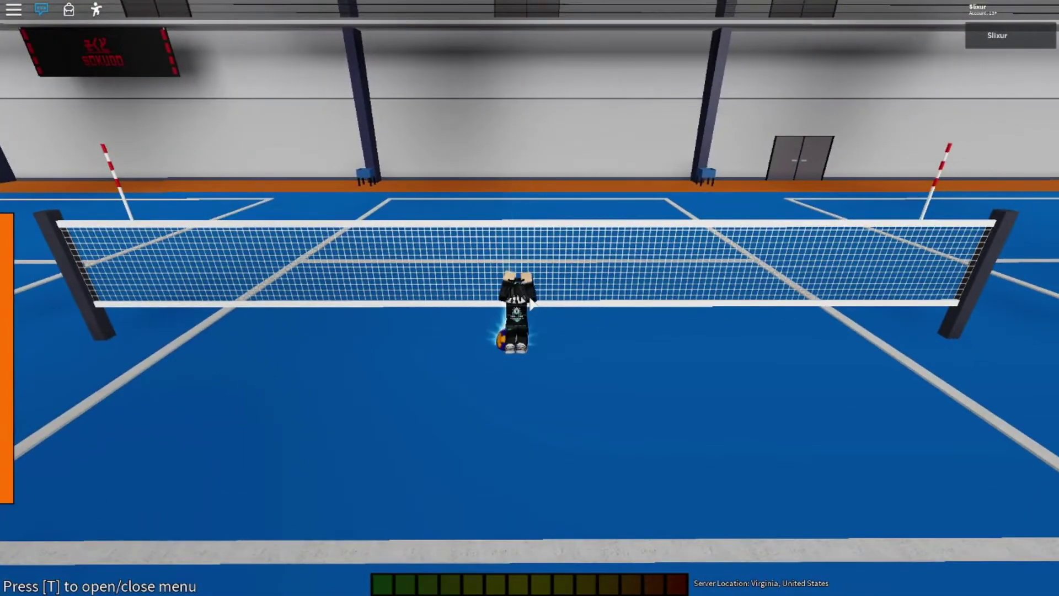
key("s")
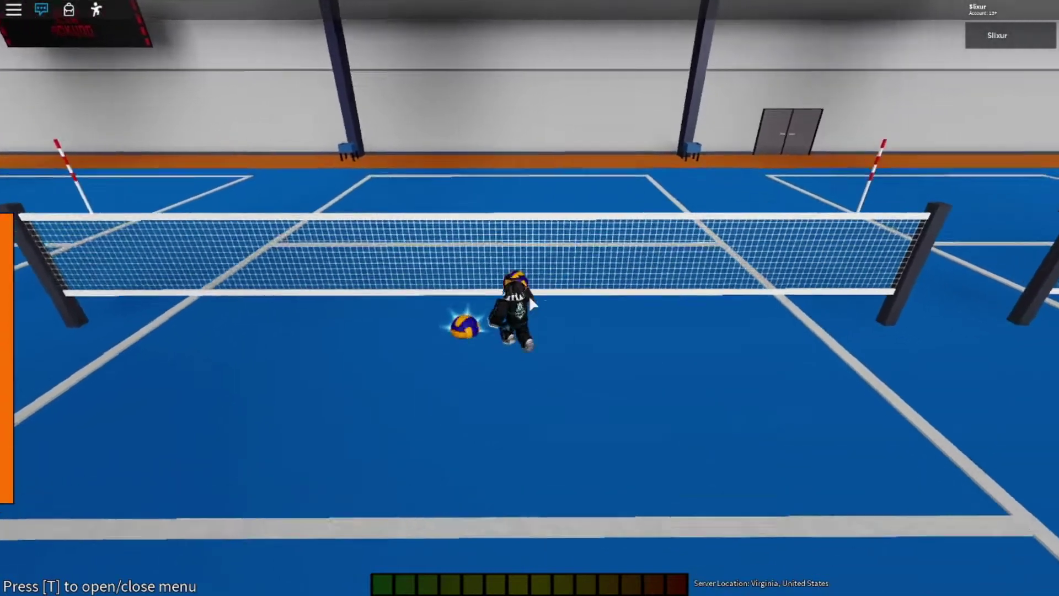
left_click_drag(534, 304, 534, 305)
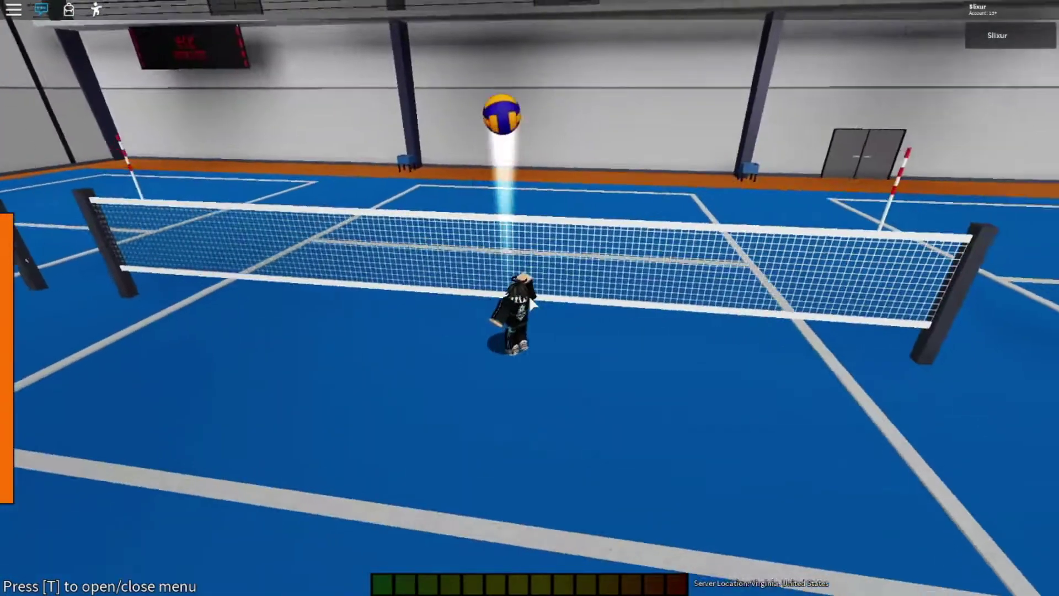
key("space")
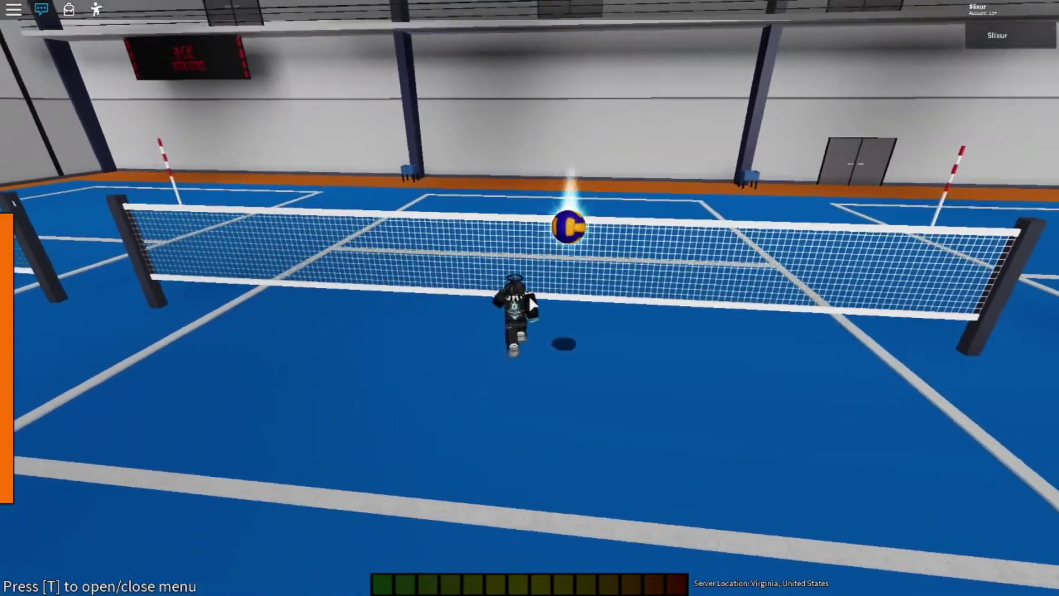
left_click_drag(534, 305, 534, 304)
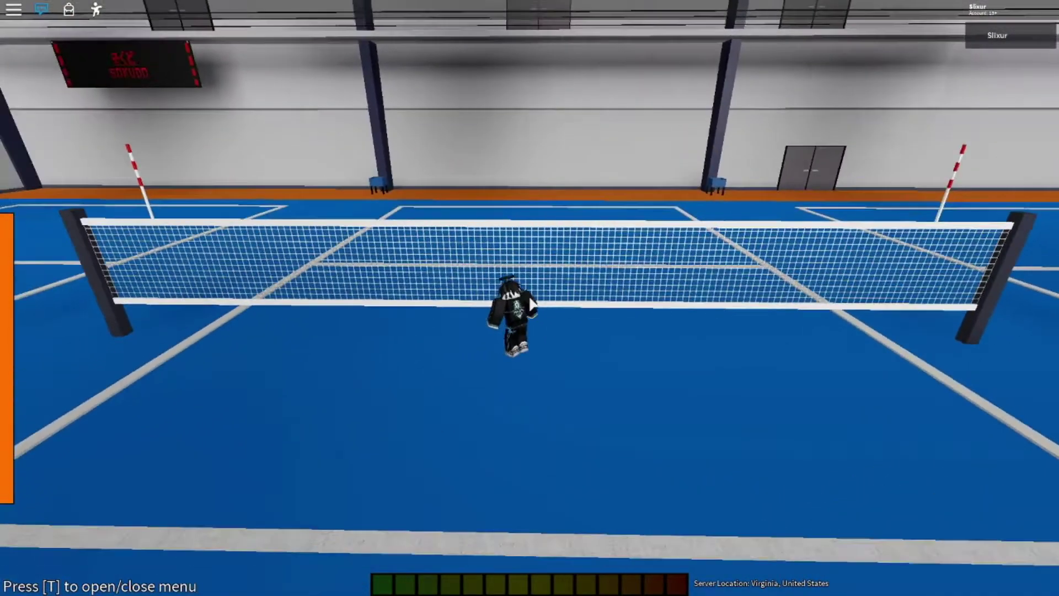
left_click(534, 305)
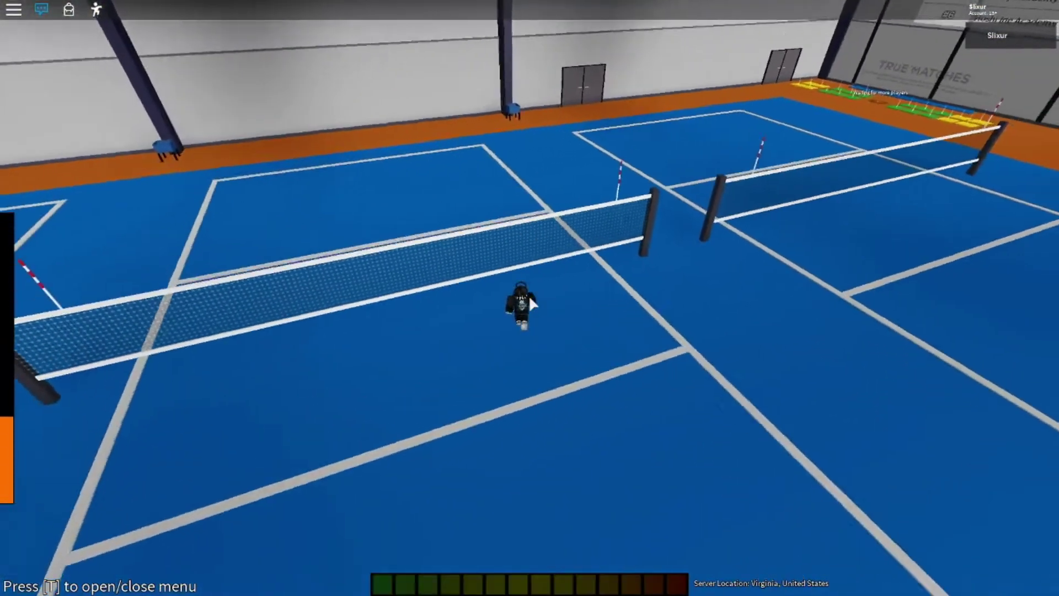
Step: Lower the camera to eye level and serve two charged balls across the court
right_click(530, 305)
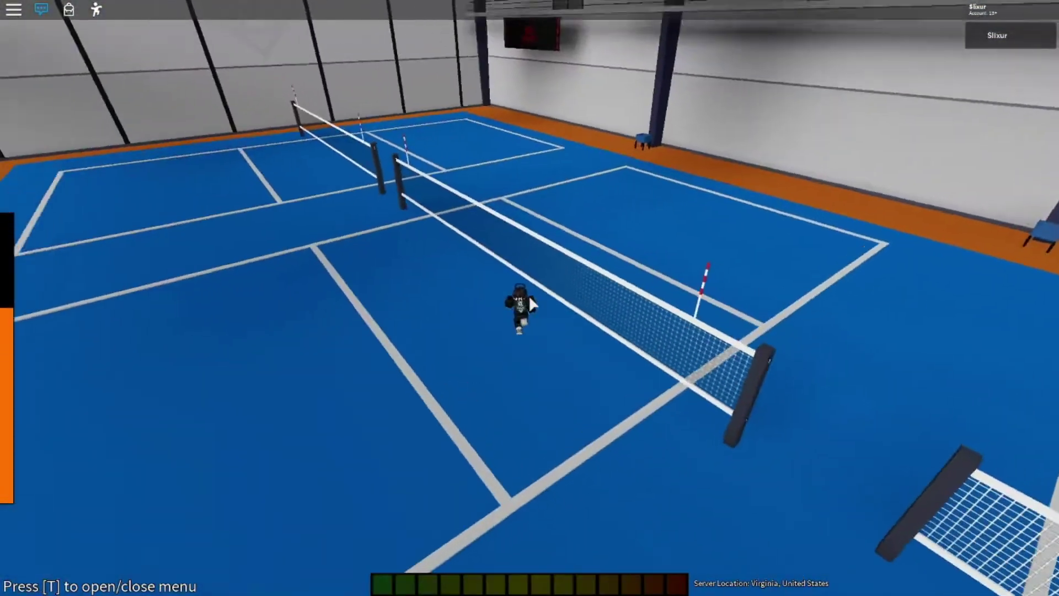
left_click_drag(530, 304, 530, 305)
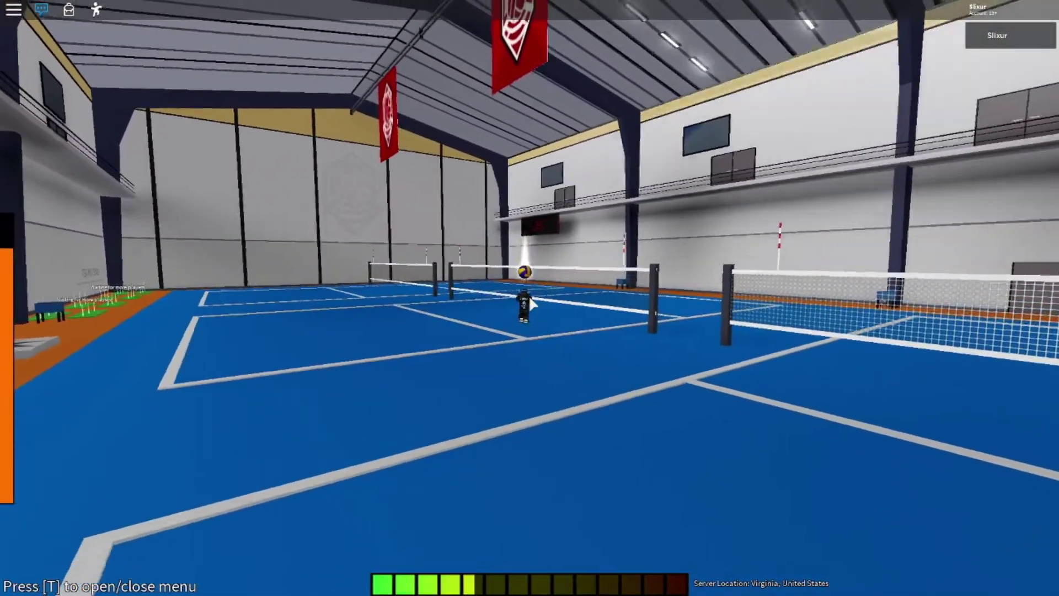
left_click(534, 305)
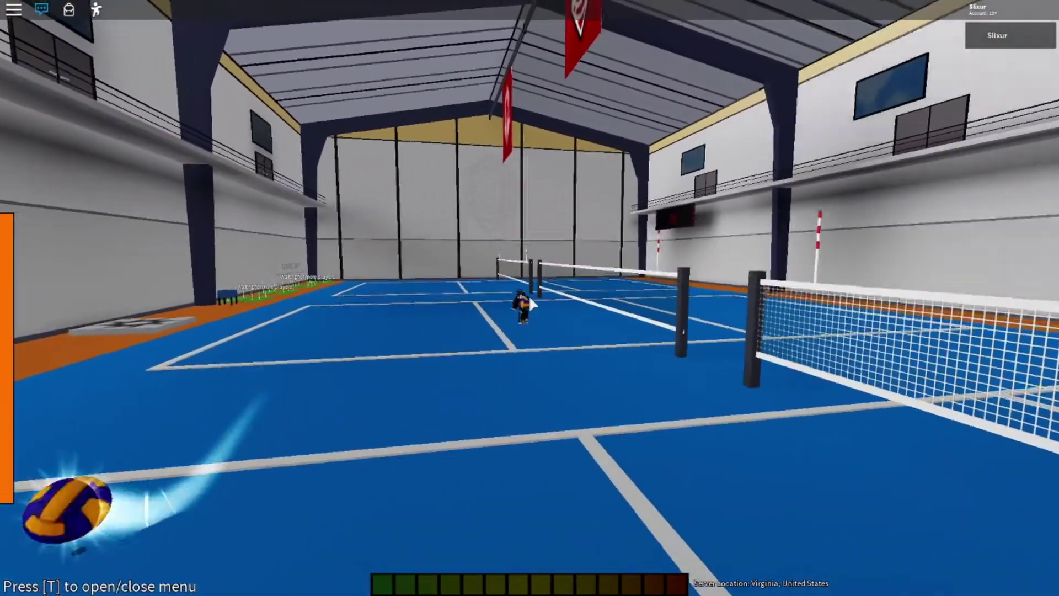
left_click(534, 305)
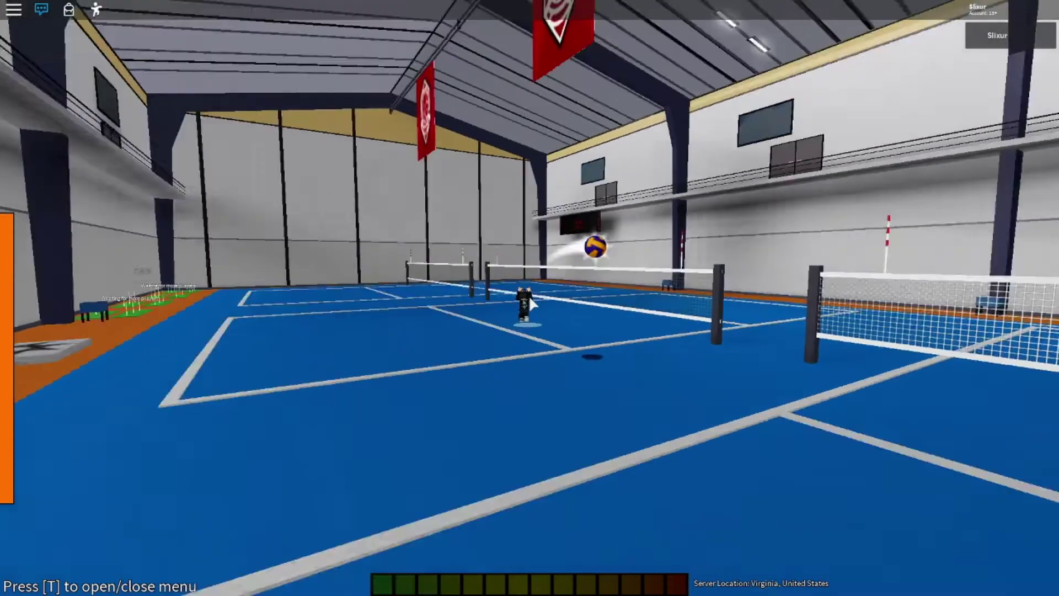
Step: Look along the net, then jump and hit the tossed ball toward the far post
left_click_drag(530, 305, 531, 307)
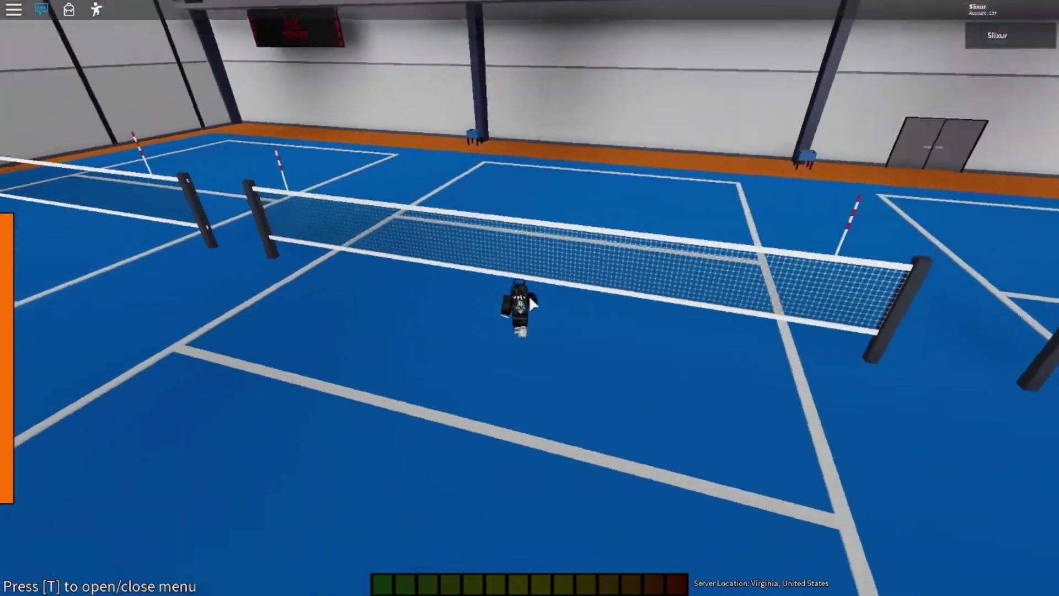
left_click_drag(530, 305, 532, 307)
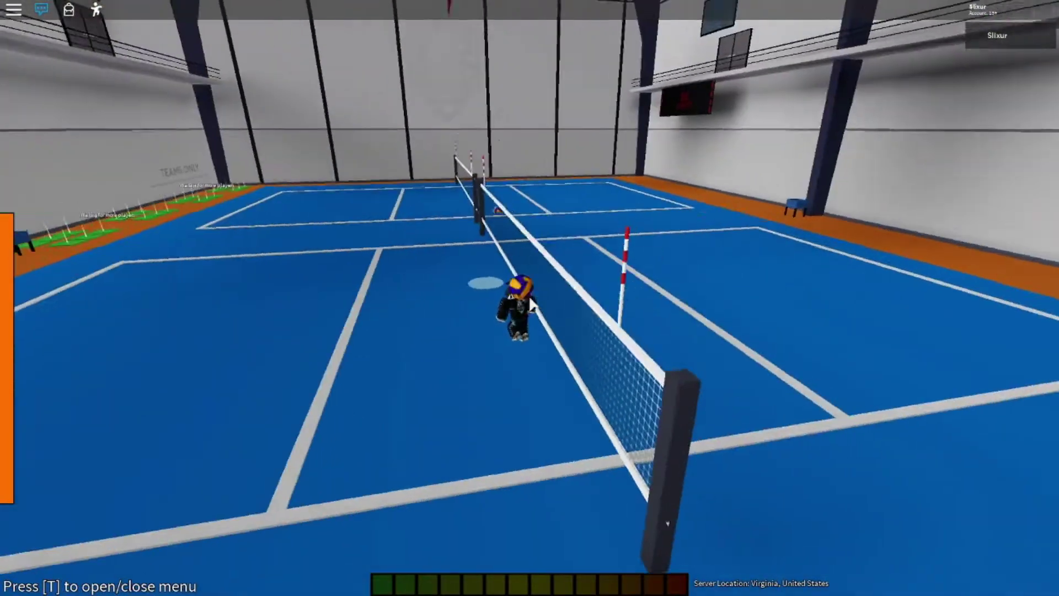
key("space")
left_click(531, 304)
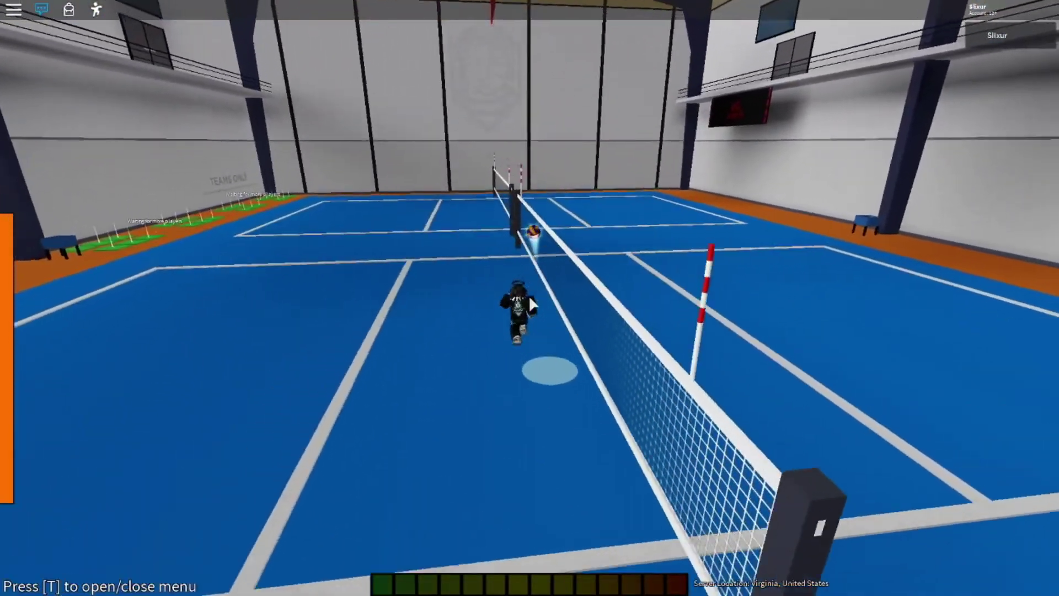
left_click_drag(530, 305, 531, 307)
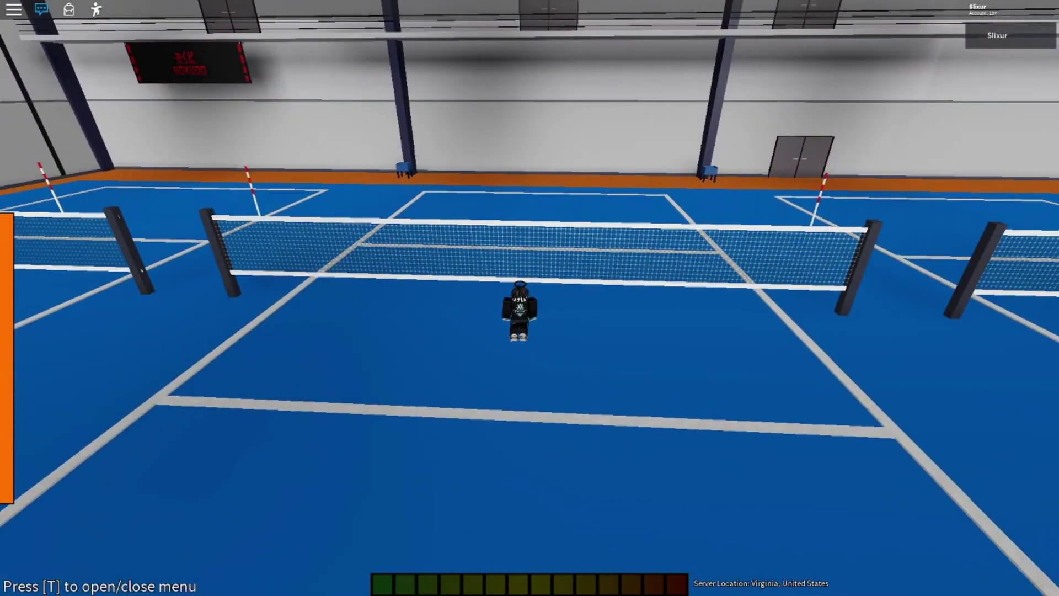
left_click_drag(530, 304, 532, 306)
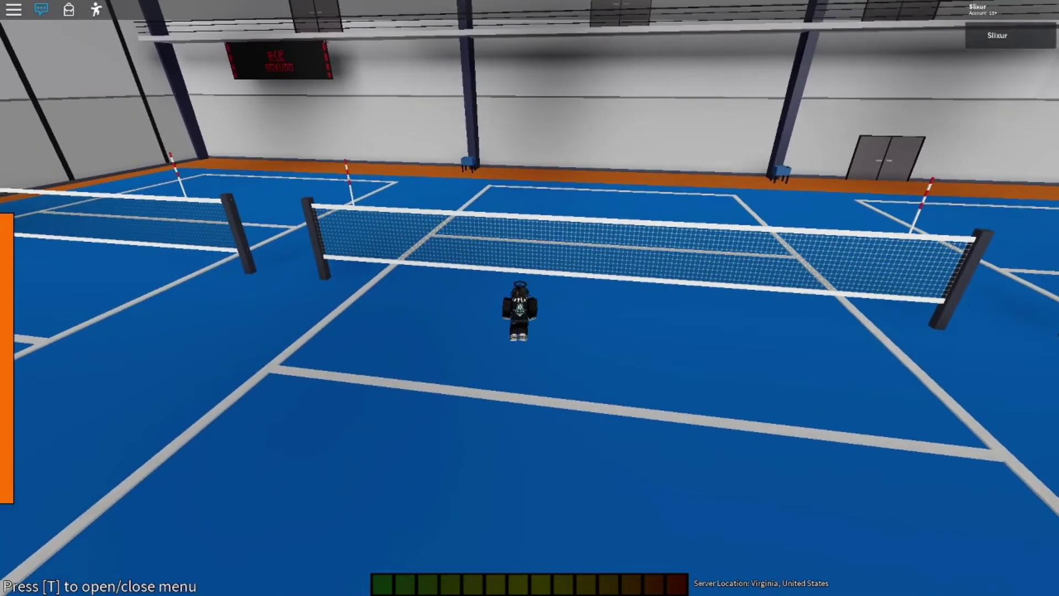
left_click_drag(531, 305, 532, 306)
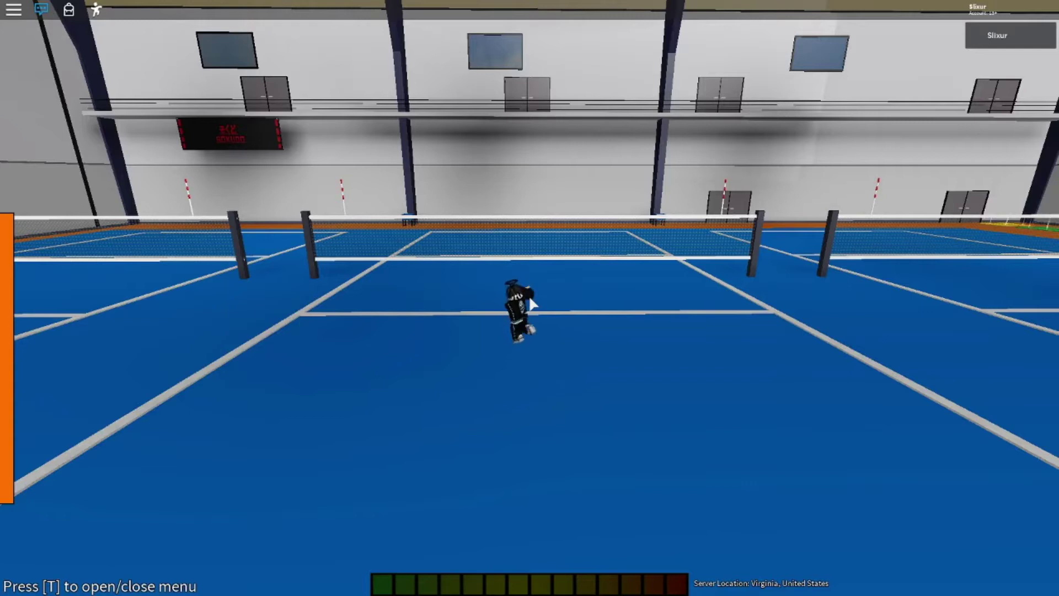